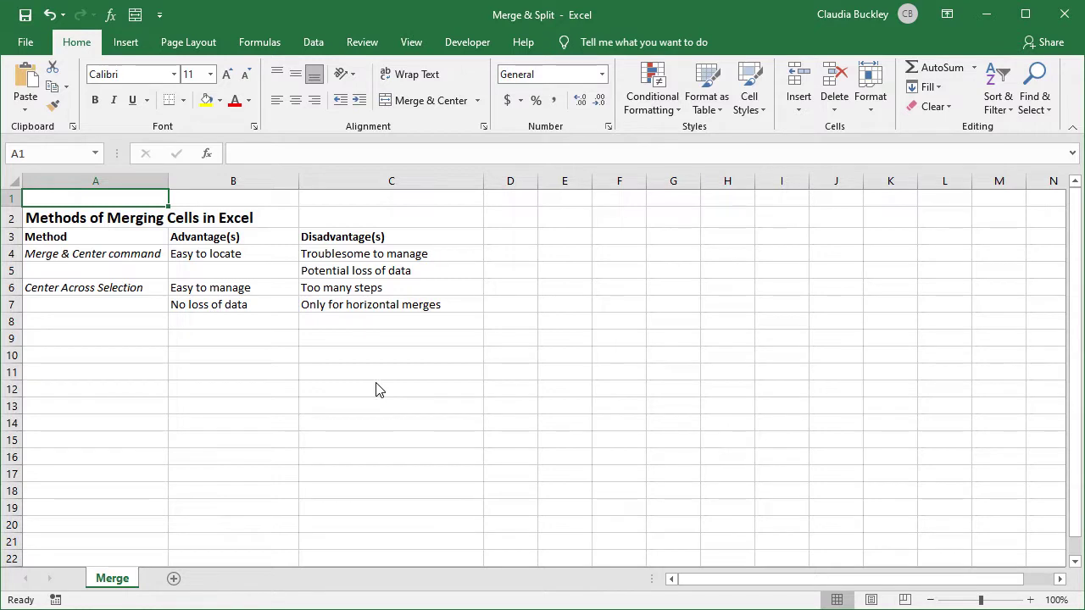
# - Select the title cells A2:C2 on the Merge sheet
pyautogui.click(122, 219)
pyautogui.moveTo(121, 219); pyautogui.dragTo(356, 222)
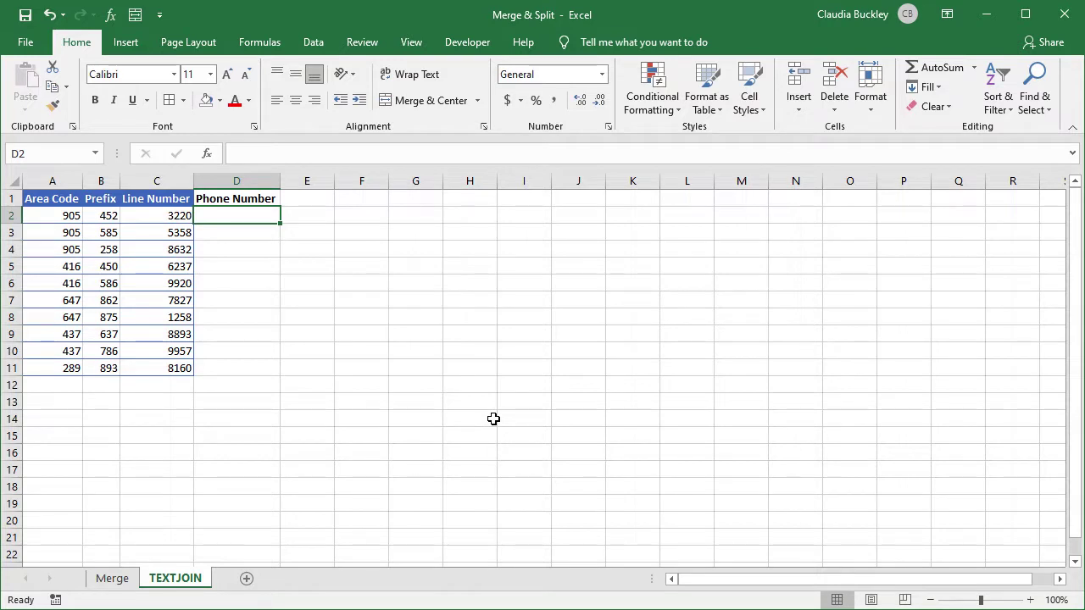
# - Select the first number's area code, prefix and line number in A2:C2, then cell D2
pyautogui.click(70, 218)
pyautogui.moveTo(70, 217); pyautogui.dragTo(161, 219)
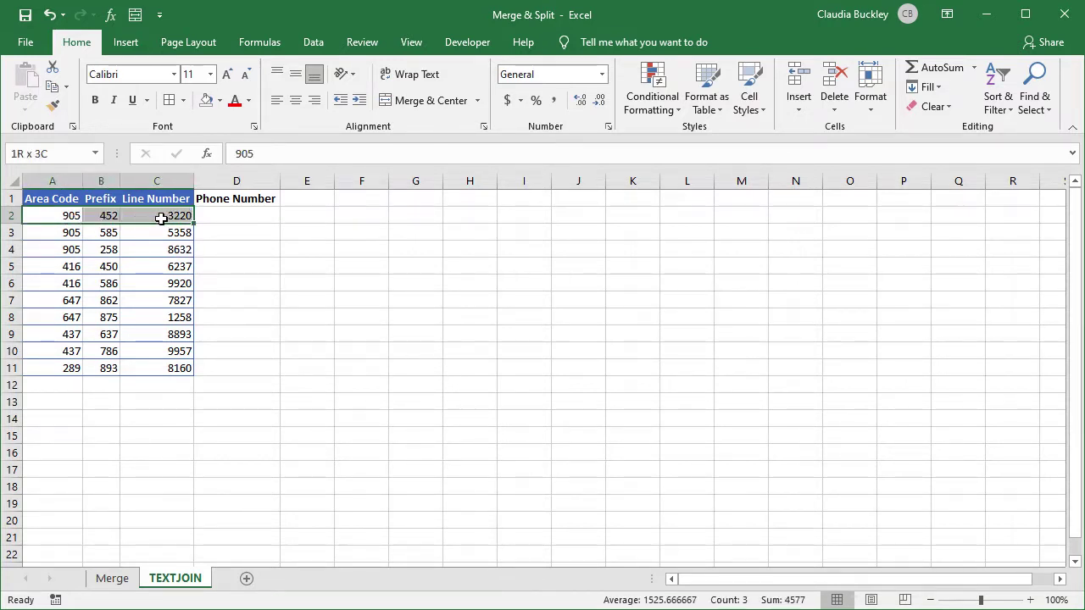
pyautogui.click(250, 217)
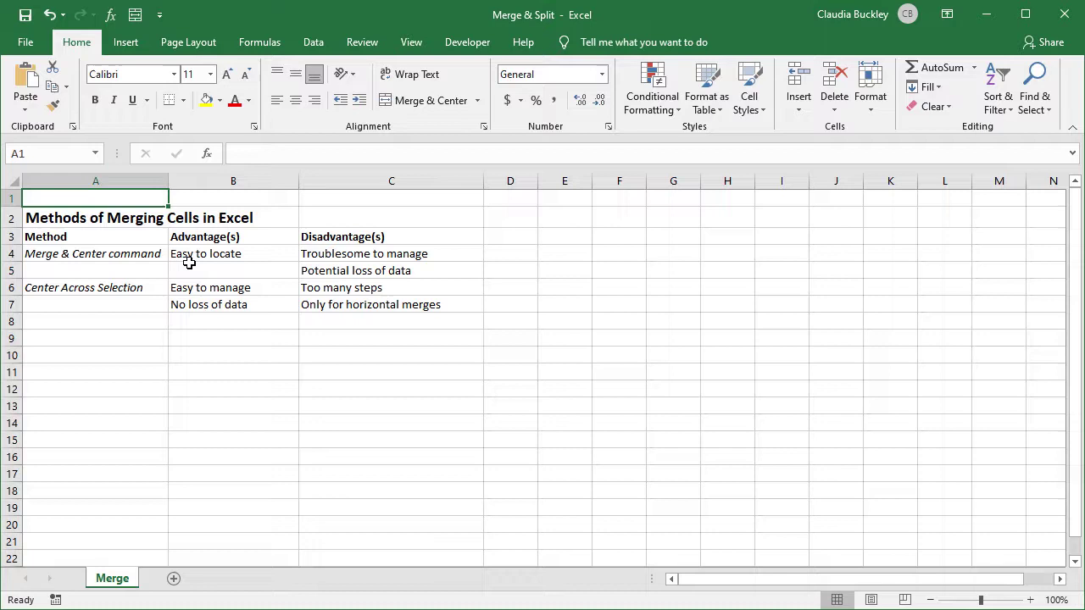
# - Merge and centre the title 'Methods of Merging Cells in Excel' across A2:C2
pyautogui.click(167, 219)
pyautogui.moveTo(167, 218); pyautogui.dragTo(326, 221)
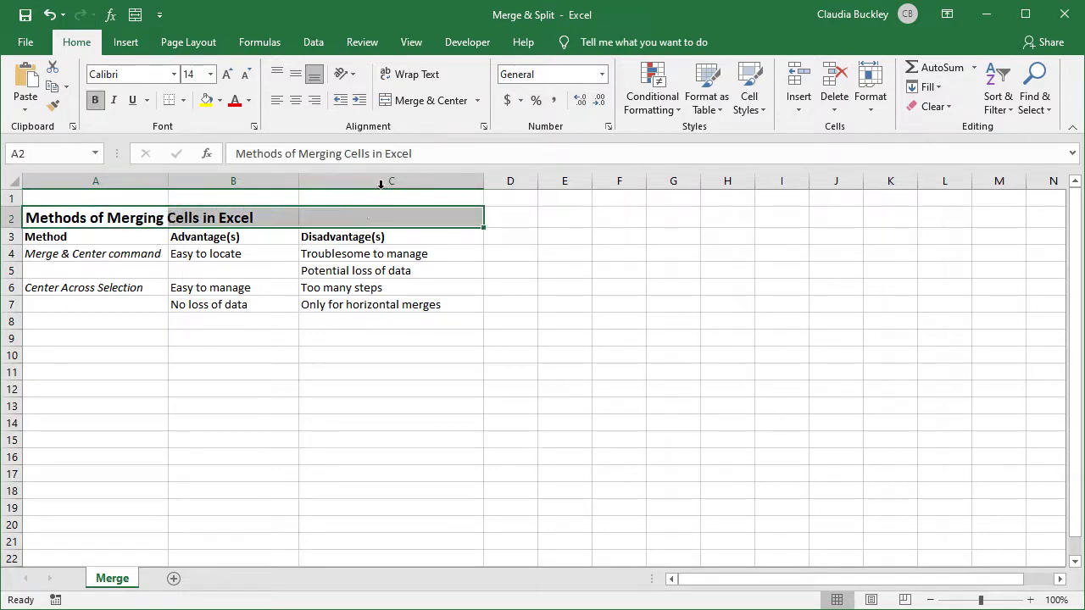
pyautogui.click(416, 101)
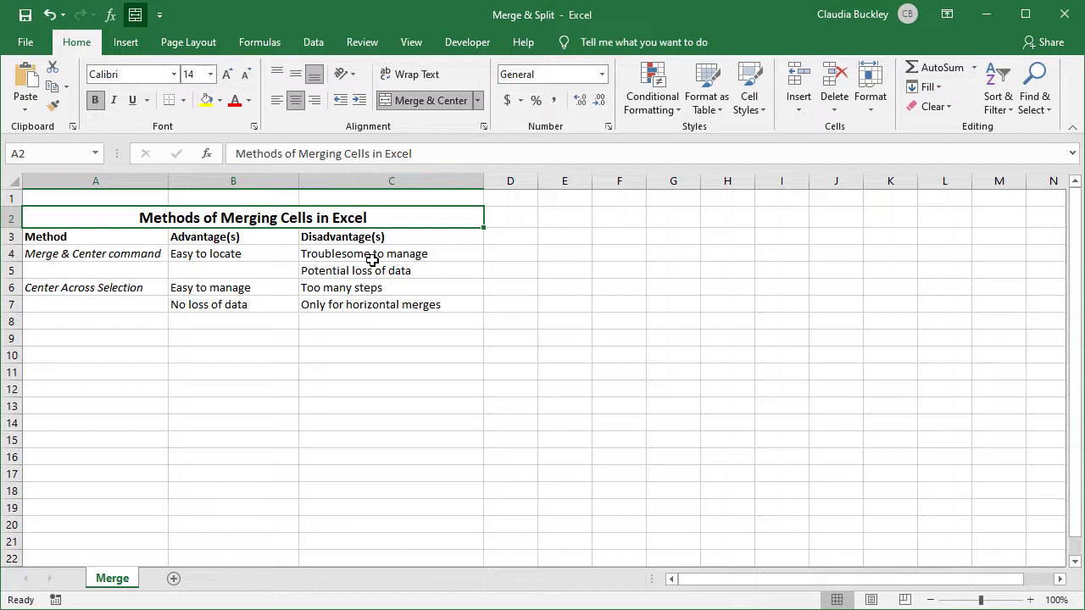
# - Try merging C4:C5, then cancel the data-loss warning so both values stay
pyautogui.moveTo(372, 261); pyautogui.dragTo(373, 270)
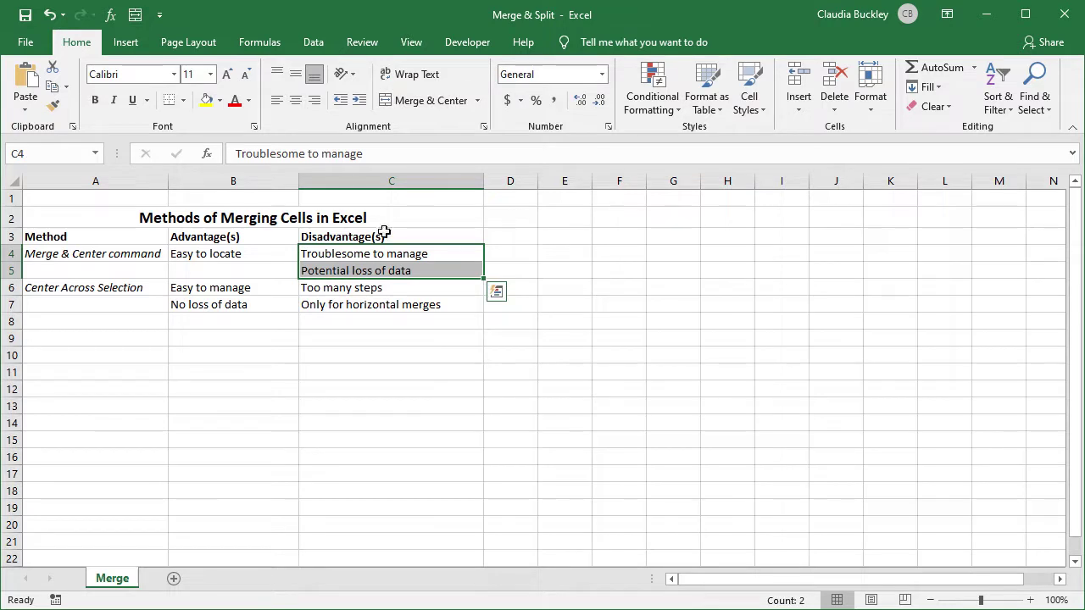
pyautogui.click(418, 102)
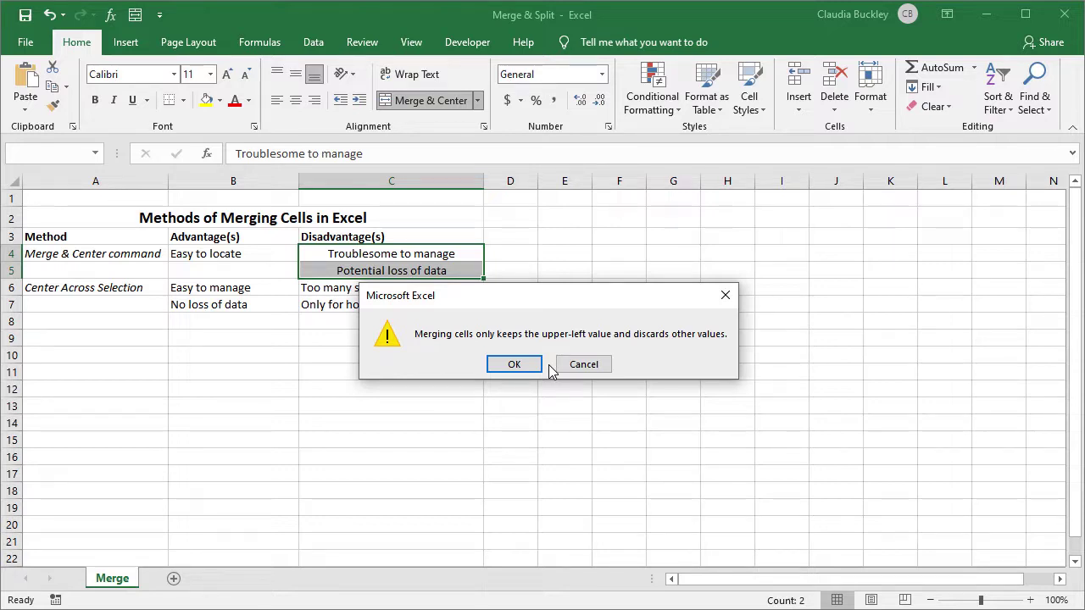
pyautogui.click(568, 369)
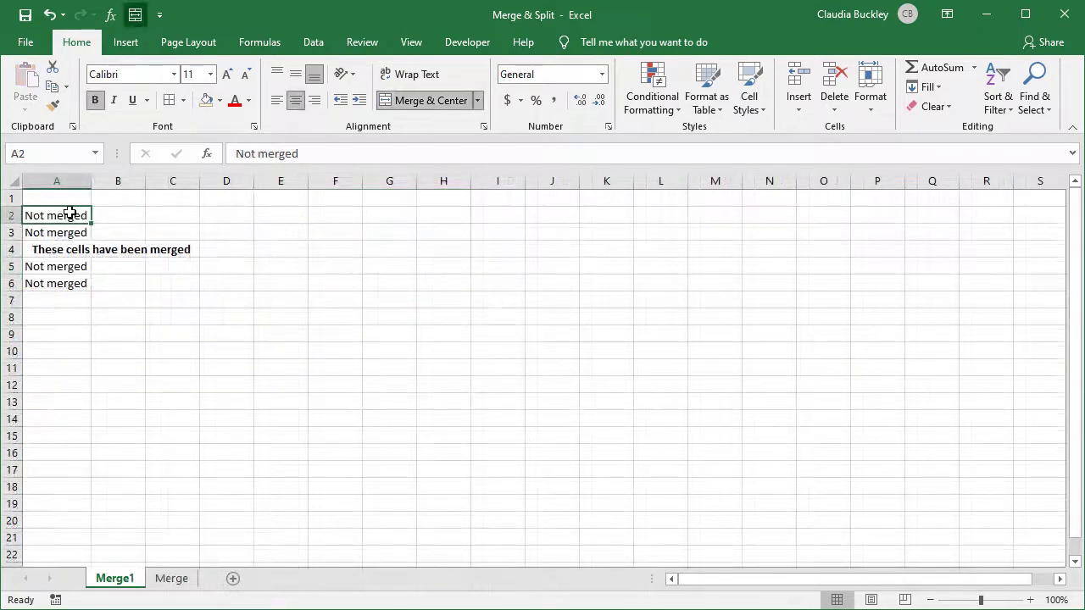
pyautogui.click(310, 41)
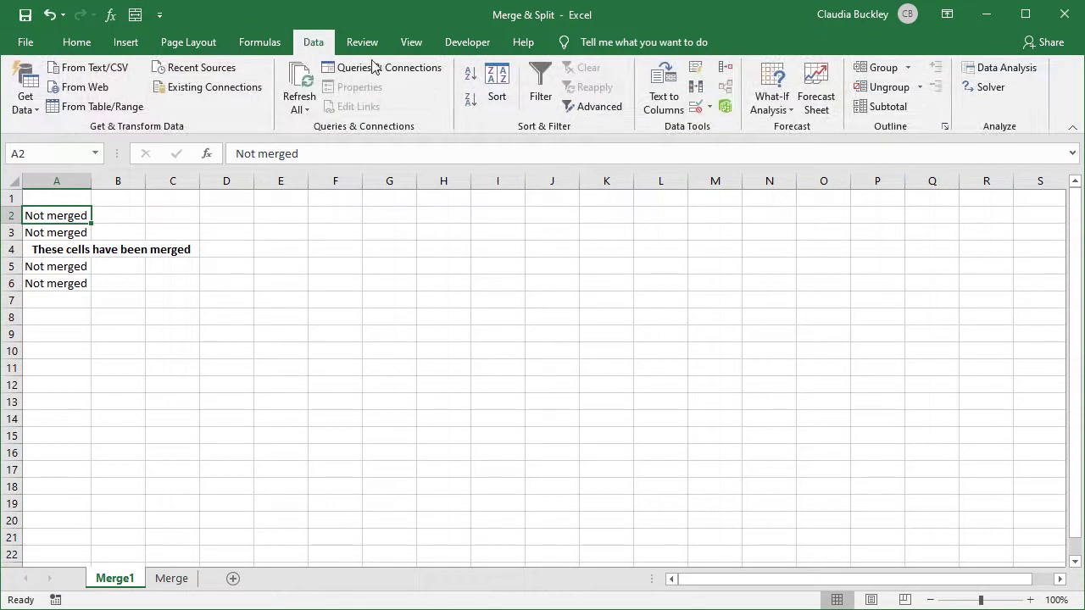
pyautogui.click(469, 77)
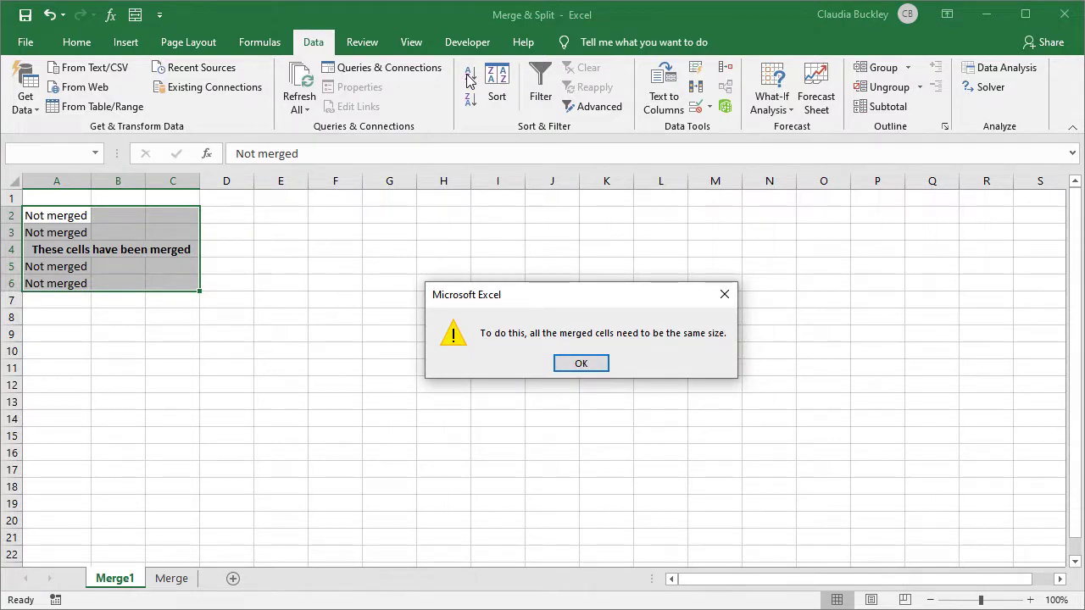
pyautogui.click(725, 294)
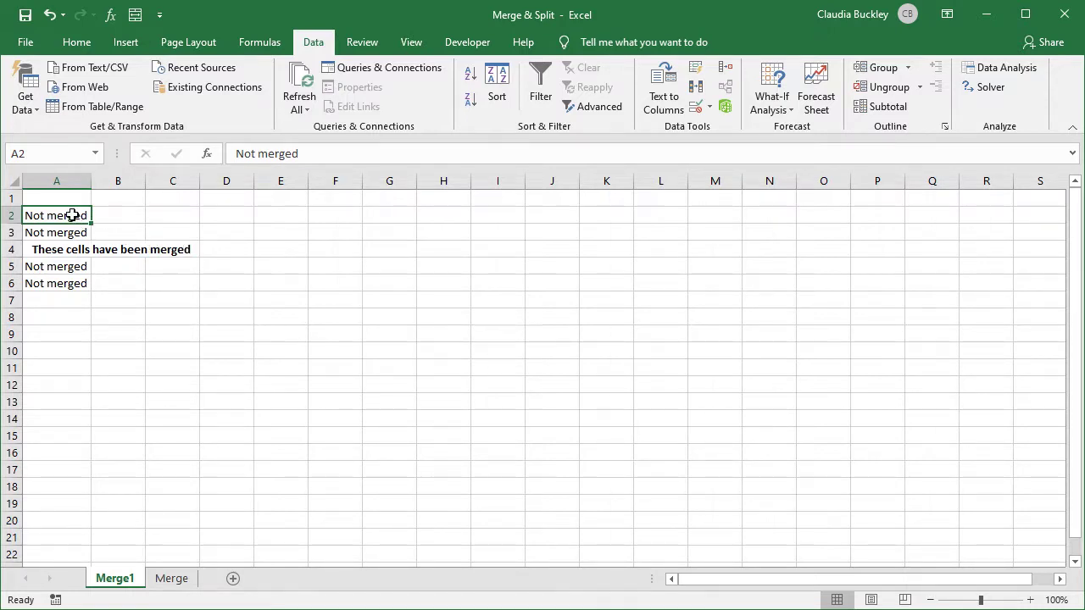
pyautogui.moveTo(73, 215); pyautogui.dragTo(66, 280)
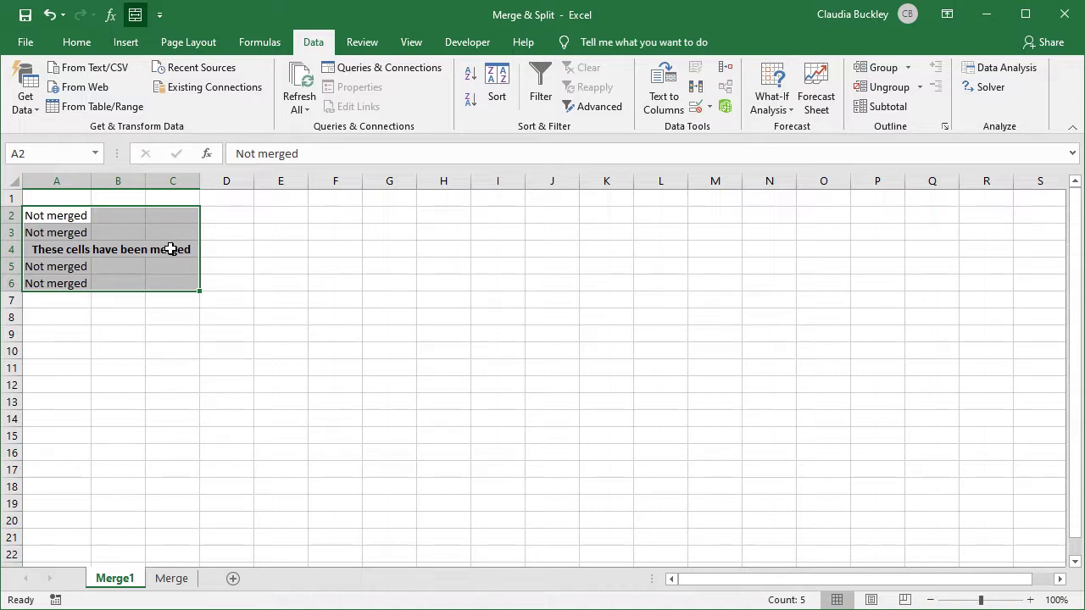
# - Unmerge the row 4 cell back into separate cells A4:C4
pyautogui.click(58, 251)
pyautogui.click(76, 41)
pyautogui.click(399, 102)
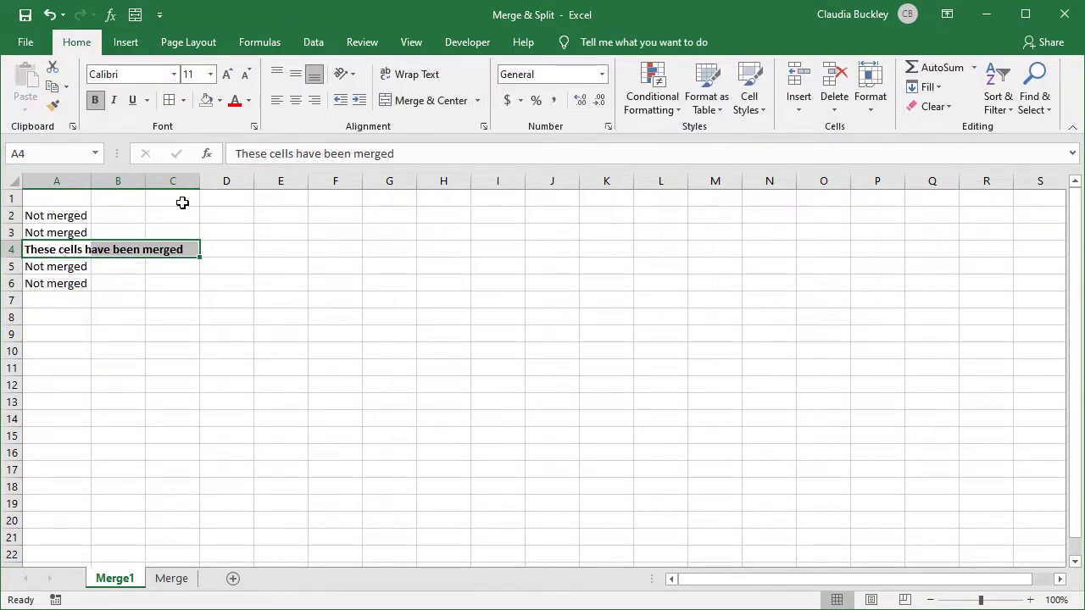
# - Set the horizontal alignment of A4:C4 to Center Across Selection
pyautogui.moveTo(48, 251); pyautogui.dragTo(173, 247)
pyautogui.hotkey('ctrl', '1')
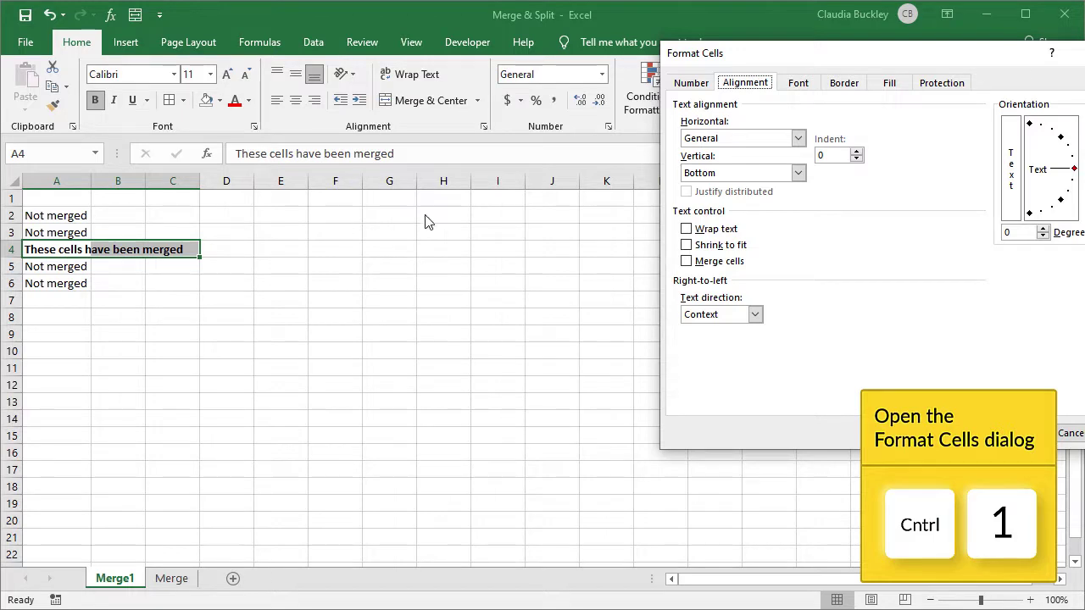
pyautogui.moveTo(749, 58); pyautogui.dragTo(375, 105)
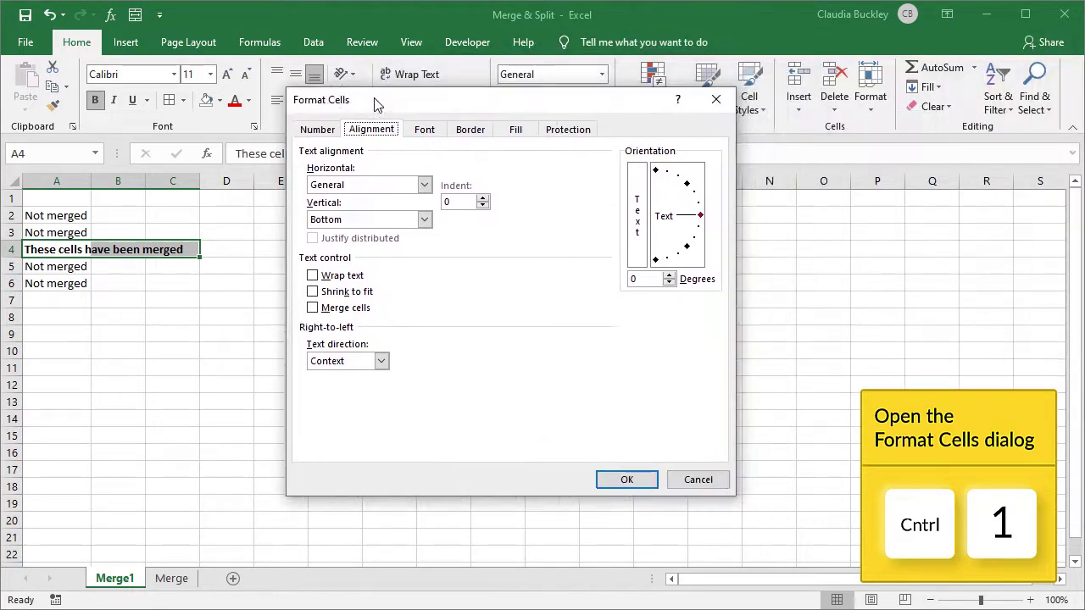
pyautogui.click(426, 188)
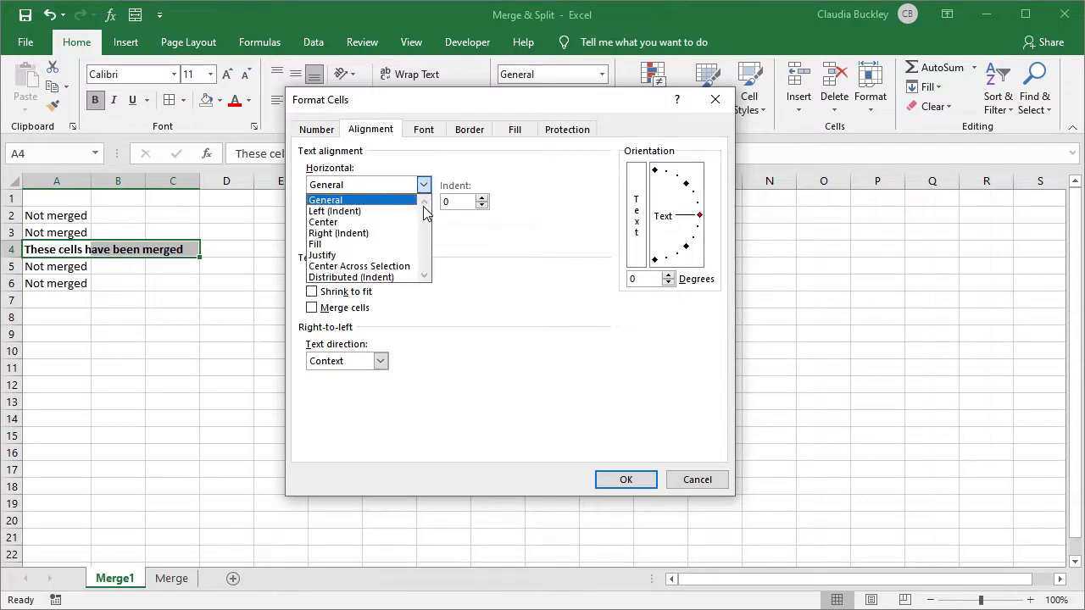
pyautogui.click(400, 267)
pyautogui.click(642, 482)
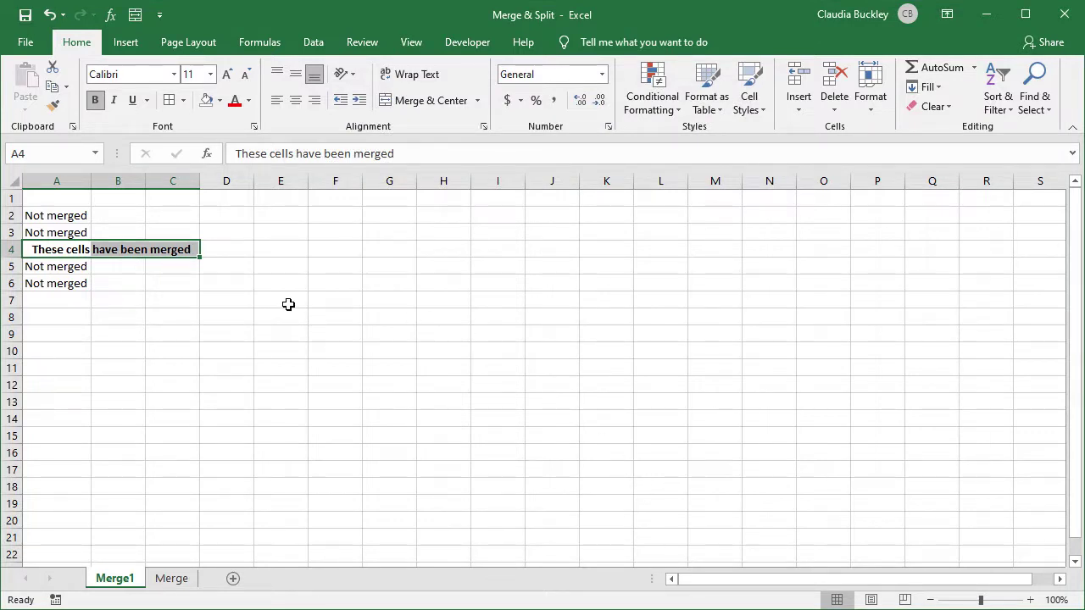
pyautogui.click(89, 246)
pyautogui.click(96, 246)
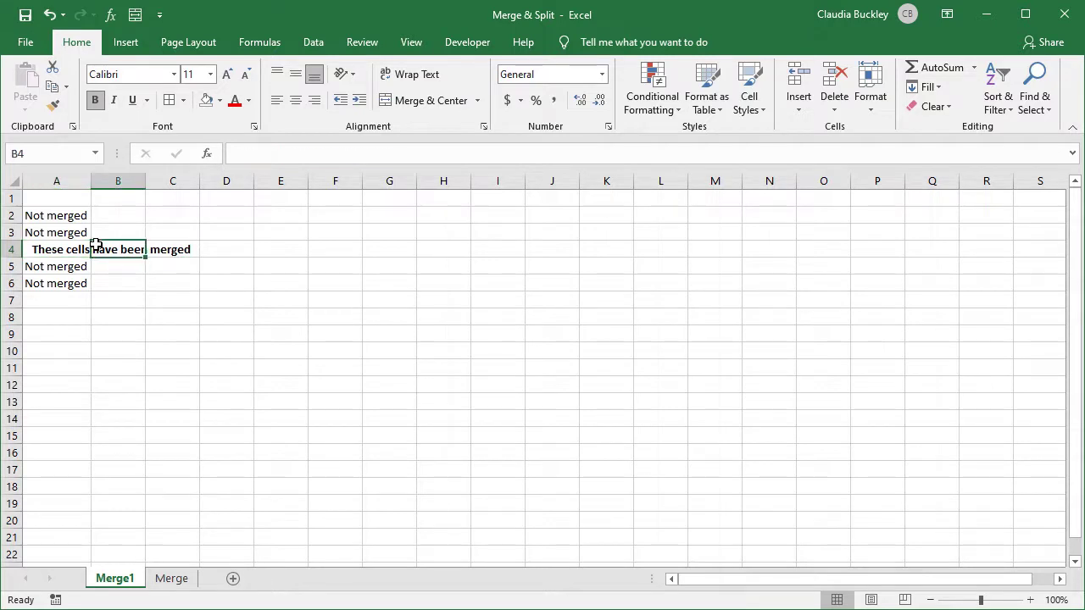
pyautogui.press('Right')
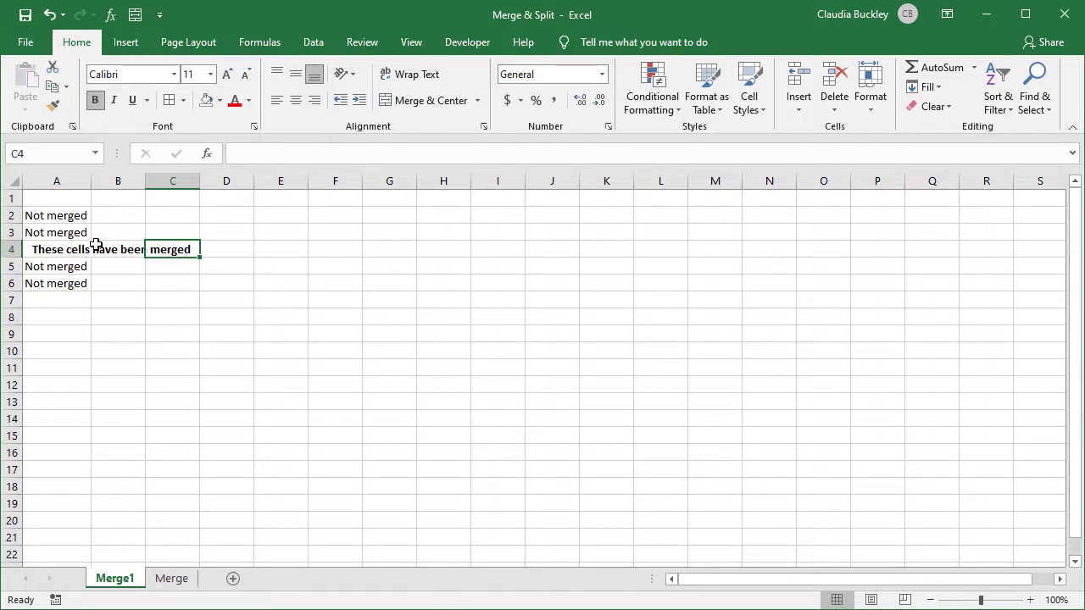
pyautogui.hotkey('ctrl', 'z')
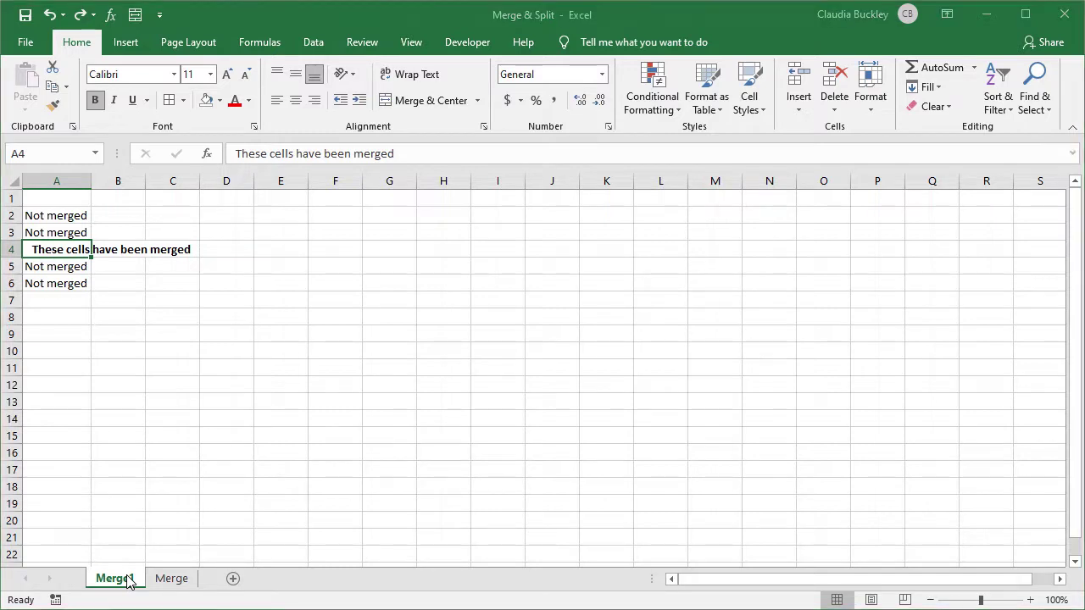
# - Reset A4's horizontal alignment to General so its text is left-aligned
pyautogui.hotkey('ctrl', '1')
pyautogui.click(424, 185)
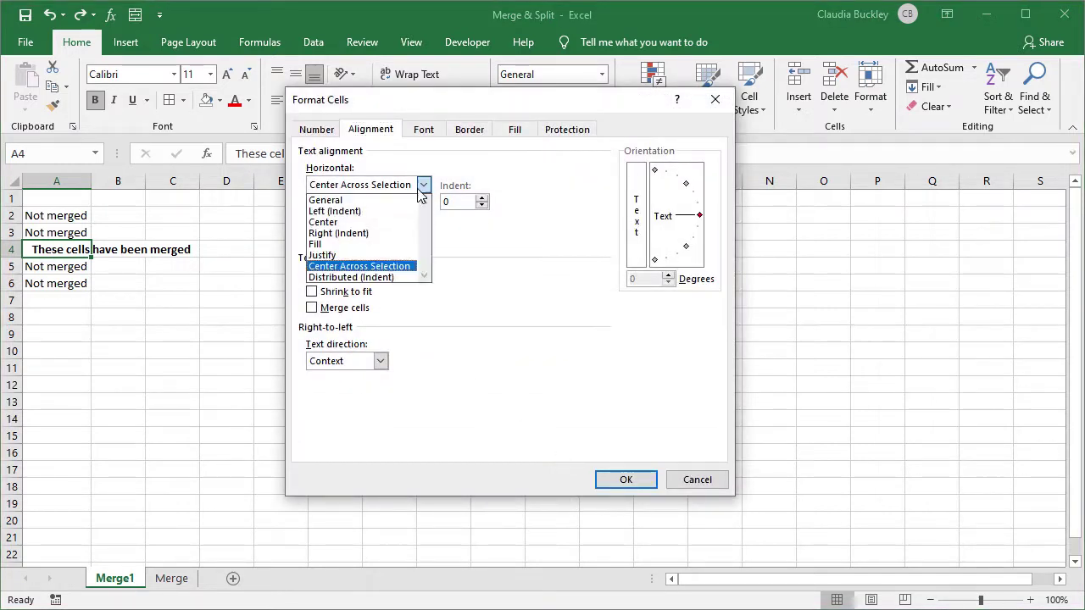
pyautogui.press('Home')
pyautogui.press('Return')
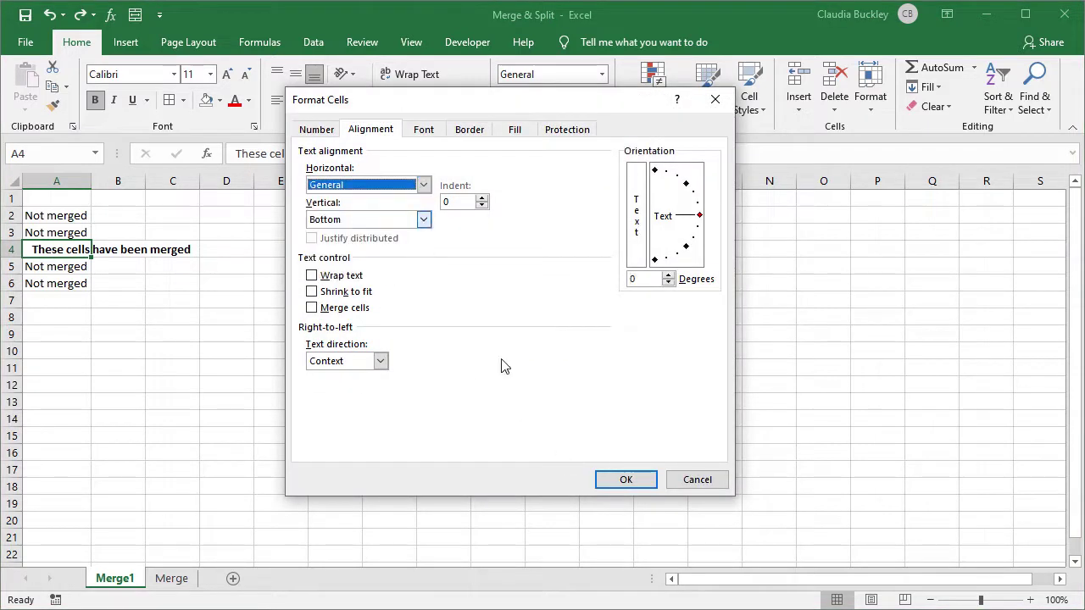
pyautogui.click(640, 484)
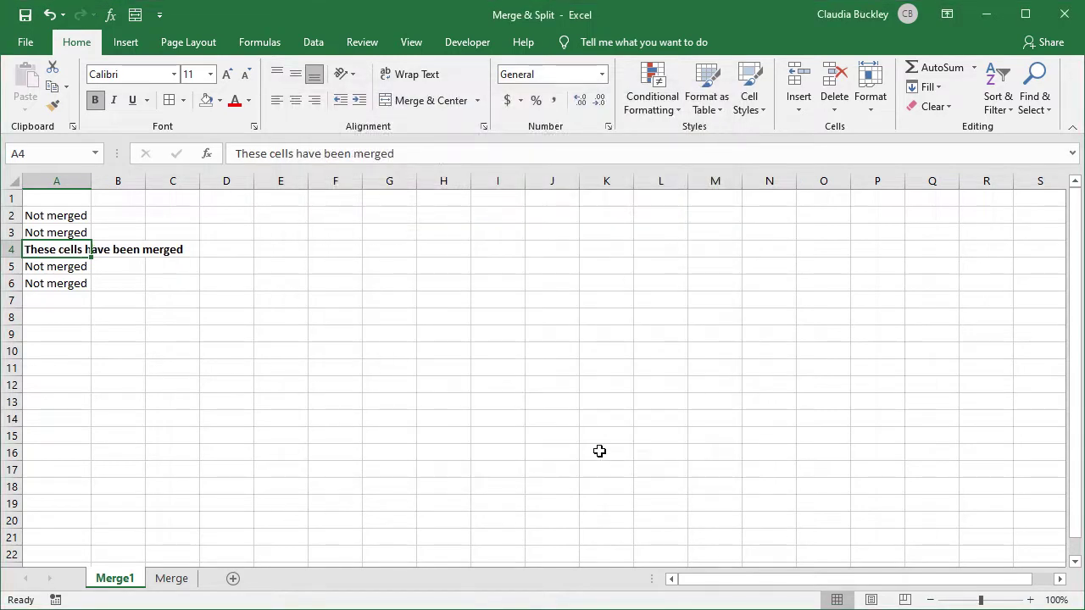
# - Enter 'xyz' in C4 and apply Center Across Selection to A4:C4
pyautogui.click(174, 241)
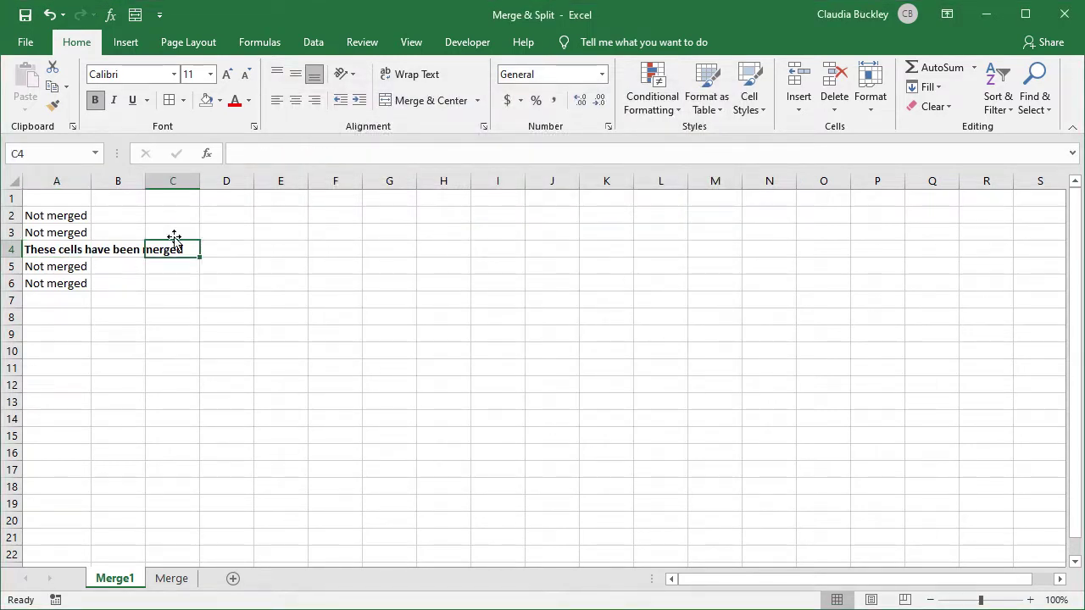
pyautogui.write('xyz')
pyautogui.press('Return')
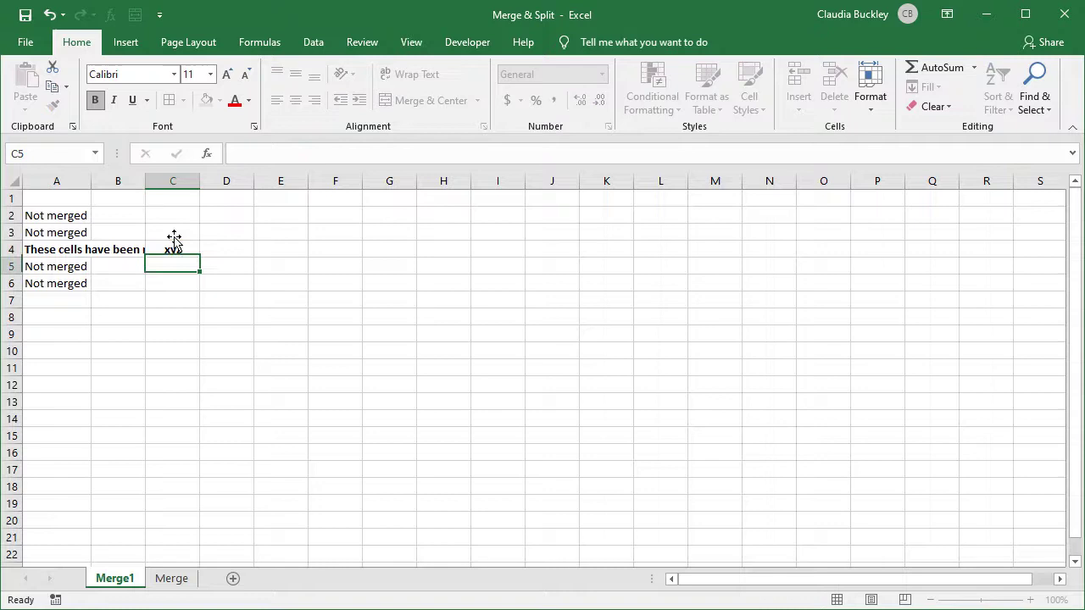
pyautogui.moveTo(66, 249); pyautogui.dragTo(192, 249)
pyautogui.hotkey('ctrl', '1')
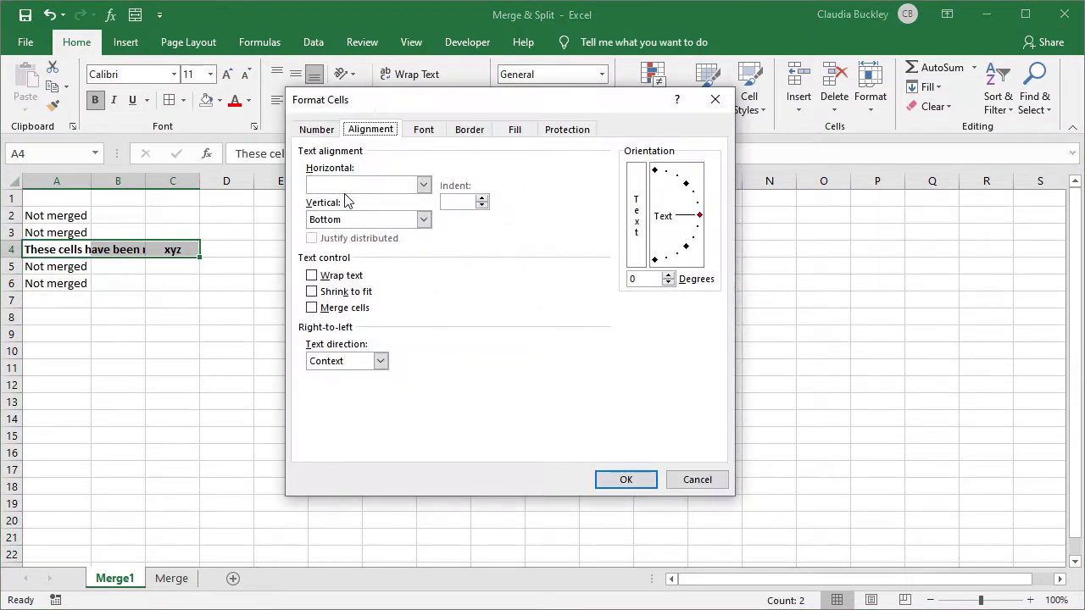
pyautogui.click(423, 184)
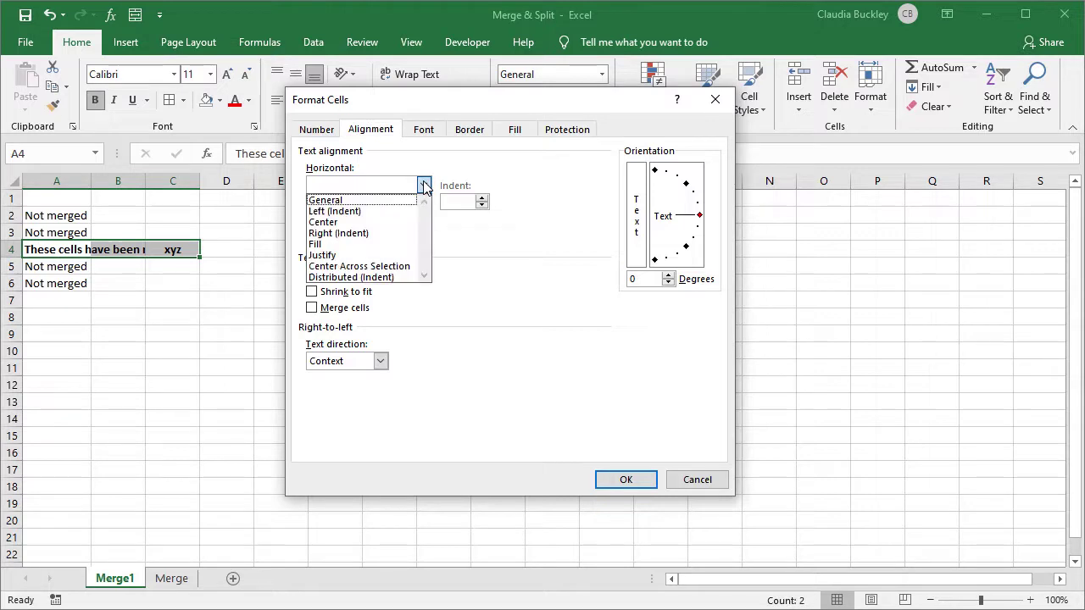
pyautogui.click(407, 266)
pyautogui.click(626, 480)
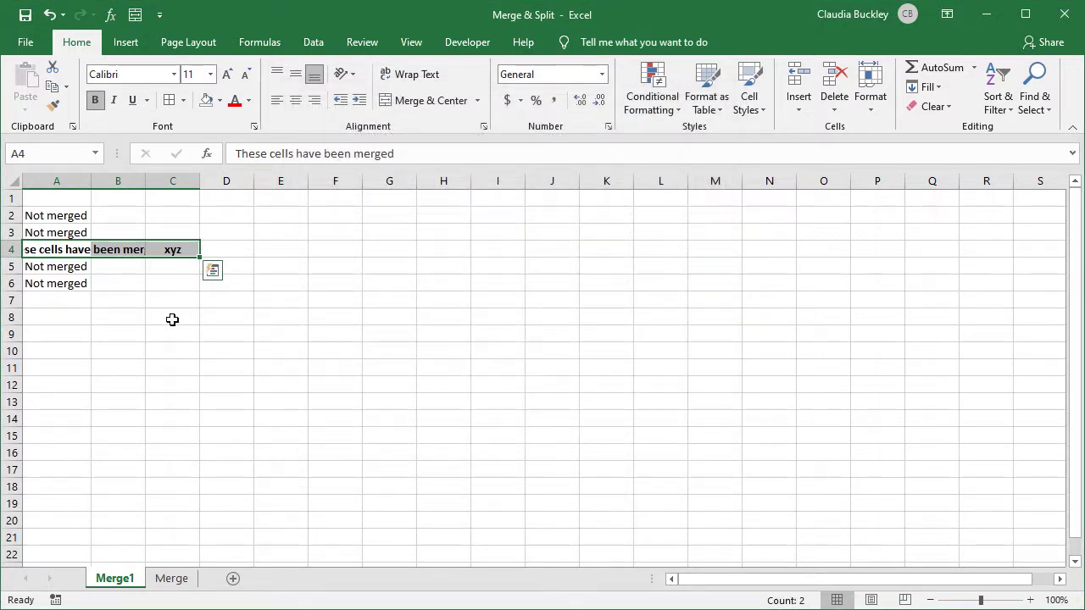
# - Delete the test value 'xyz' from C4
pyautogui.click(72, 248)
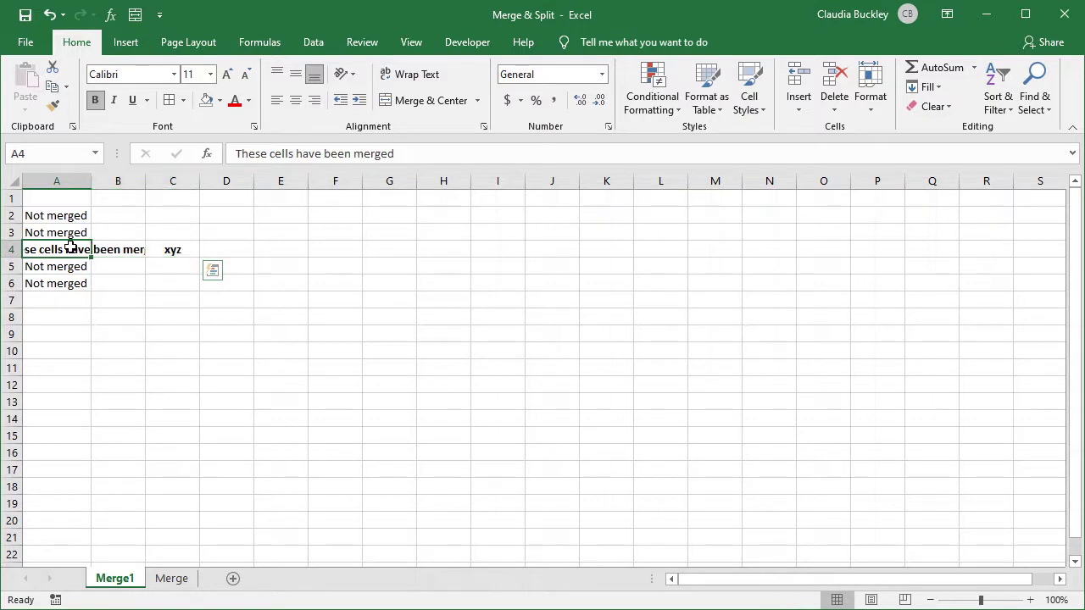
pyautogui.moveTo(71, 248); pyautogui.dragTo(121, 248)
pyautogui.click(170, 250)
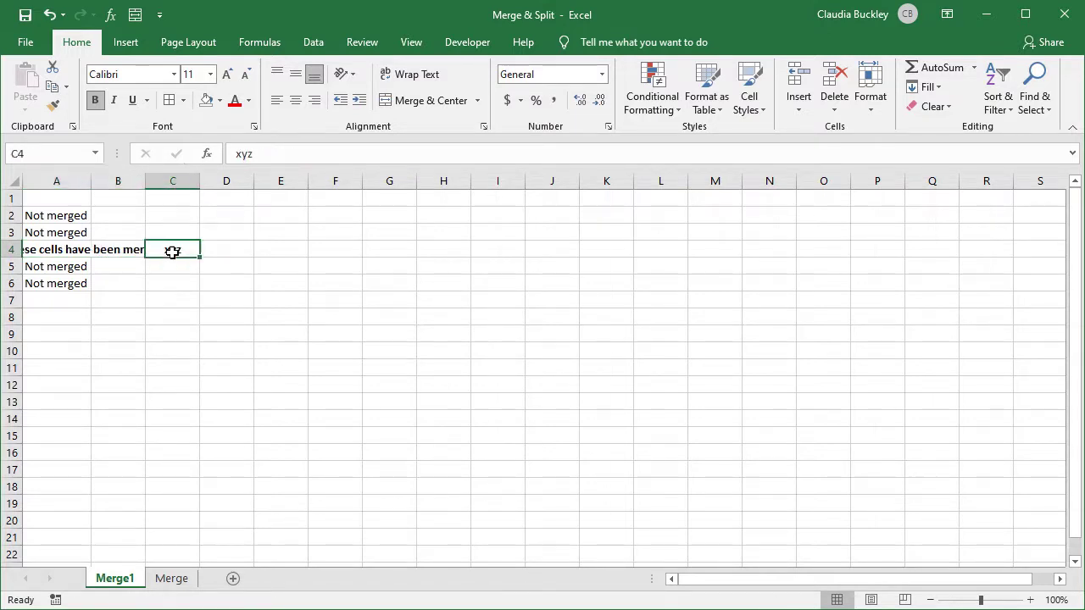
pyautogui.press('Delete')
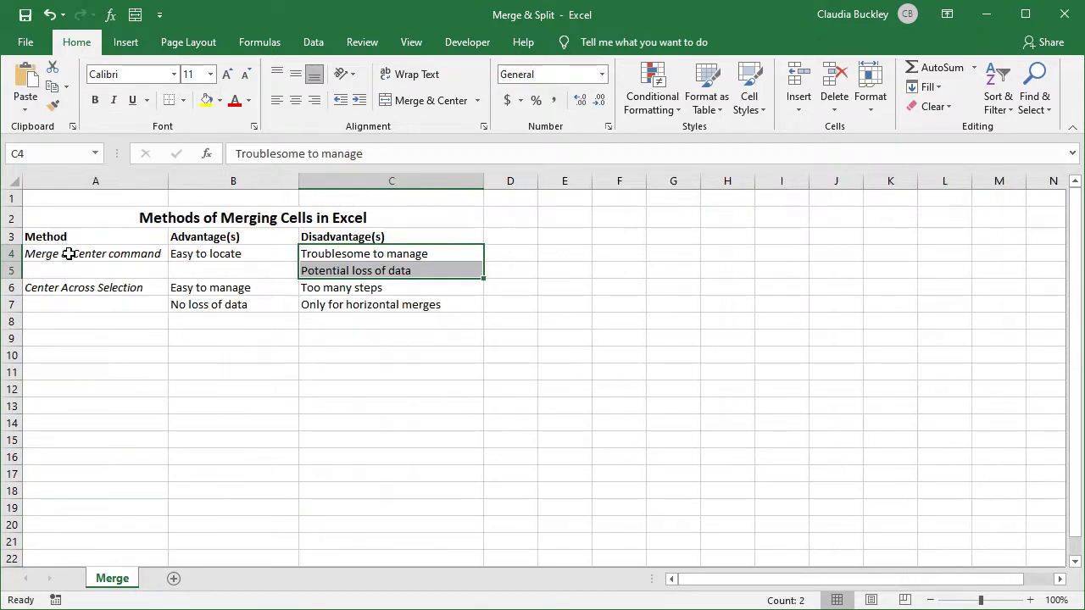
# - Merge and centre A4:A5, and set A6:A7 to Center Across Selection
pyautogui.moveTo(68, 254); pyautogui.dragTo(67, 269)
pyautogui.click(399, 108)
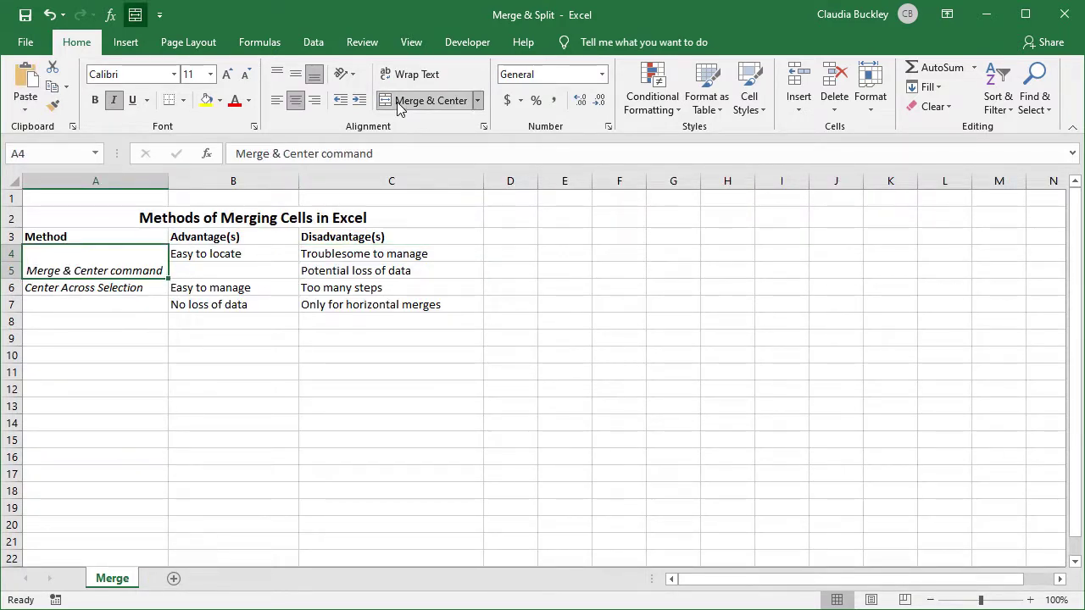
pyautogui.moveTo(156, 288); pyautogui.dragTo(154, 306)
pyautogui.hotkey('ctrl', '1')
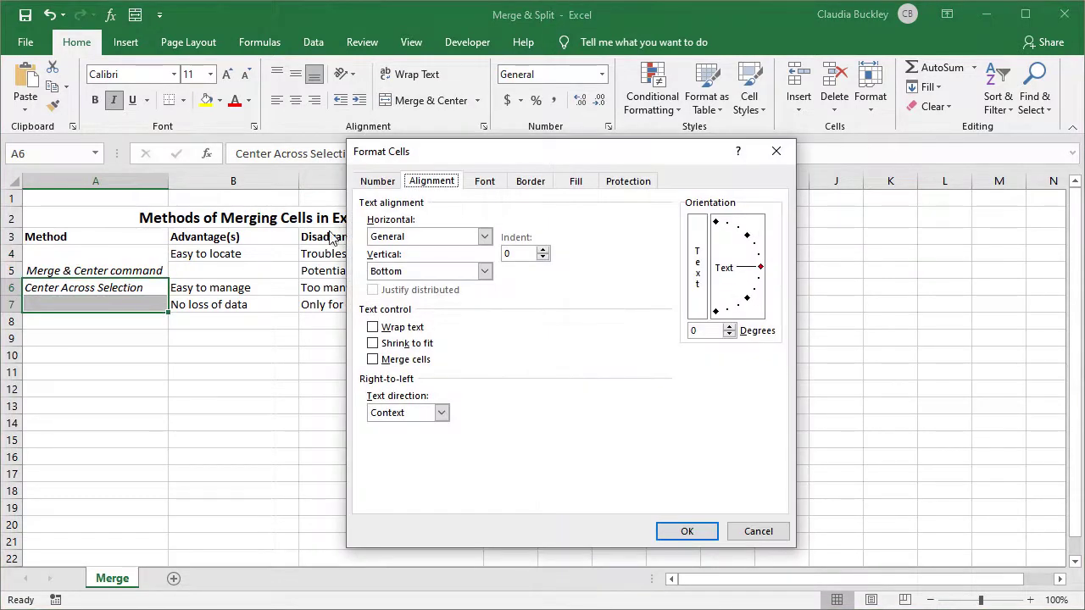
pyautogui.click(484, 237)
pyautogui.click(419, 318)
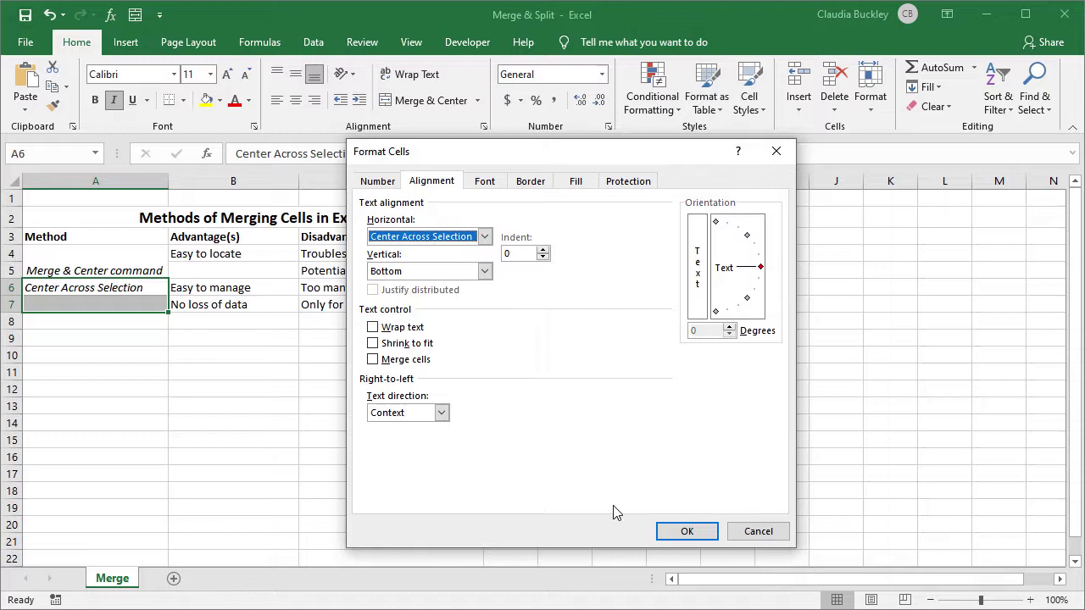
pyautogui.click(688, 534)
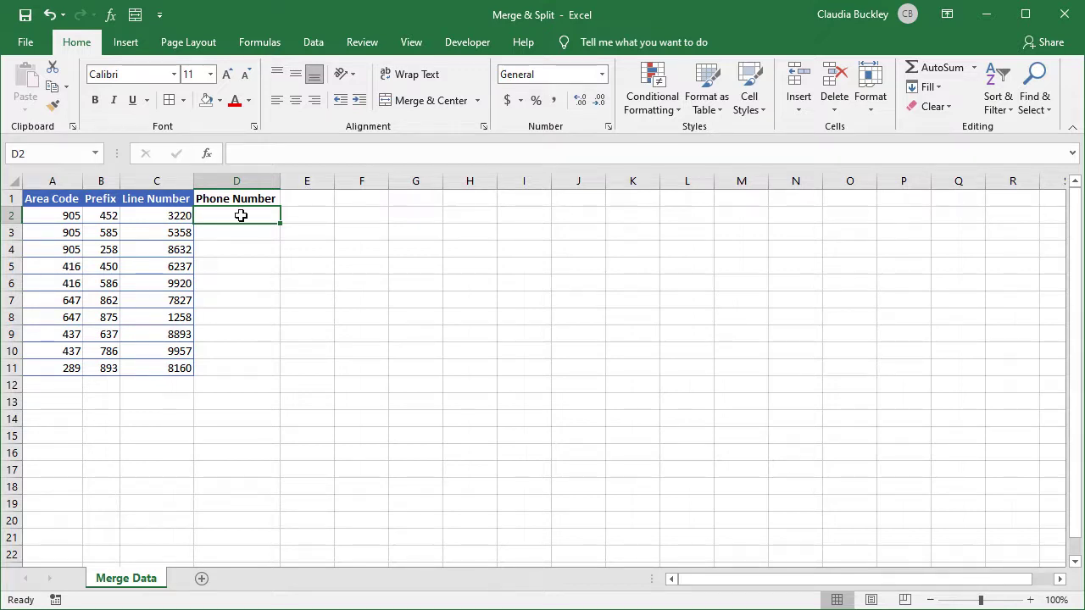
# - Enter =CONCAT(A2,B2,C2) in D2 to join the area code, prefix and line number
pyautogui.moveTo(59, 217); pyautogui.dragTo(152, 212)
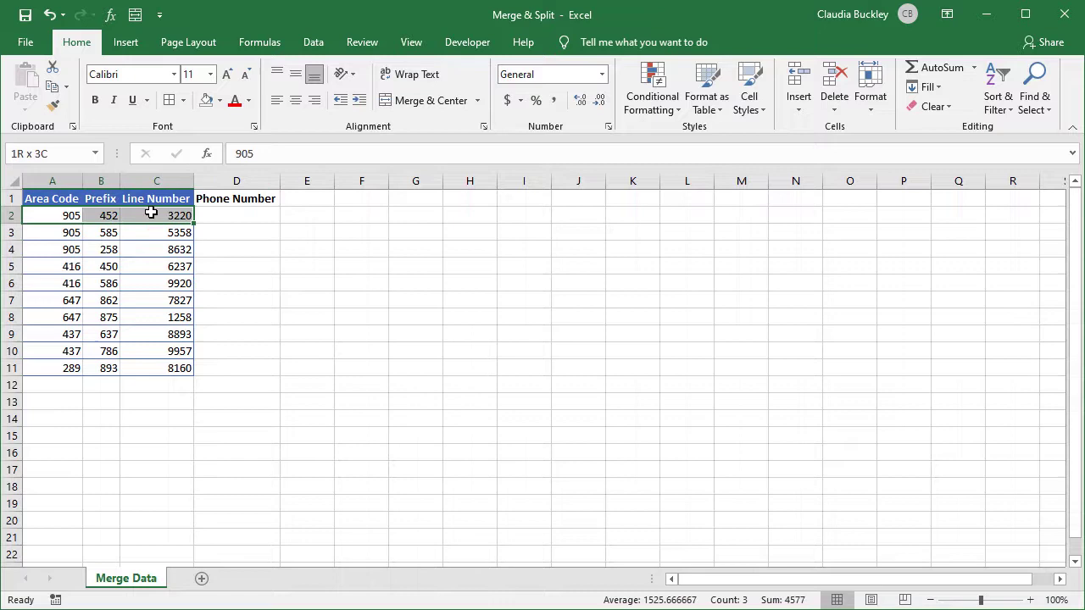
pyautogui.click(226, 212)
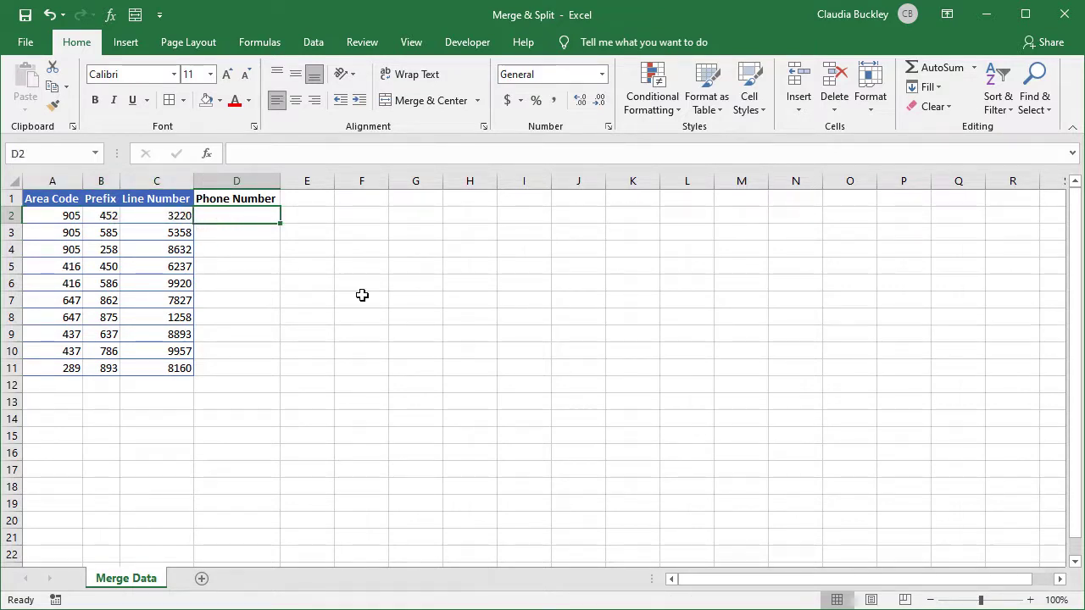
pyautogui.write('=con')
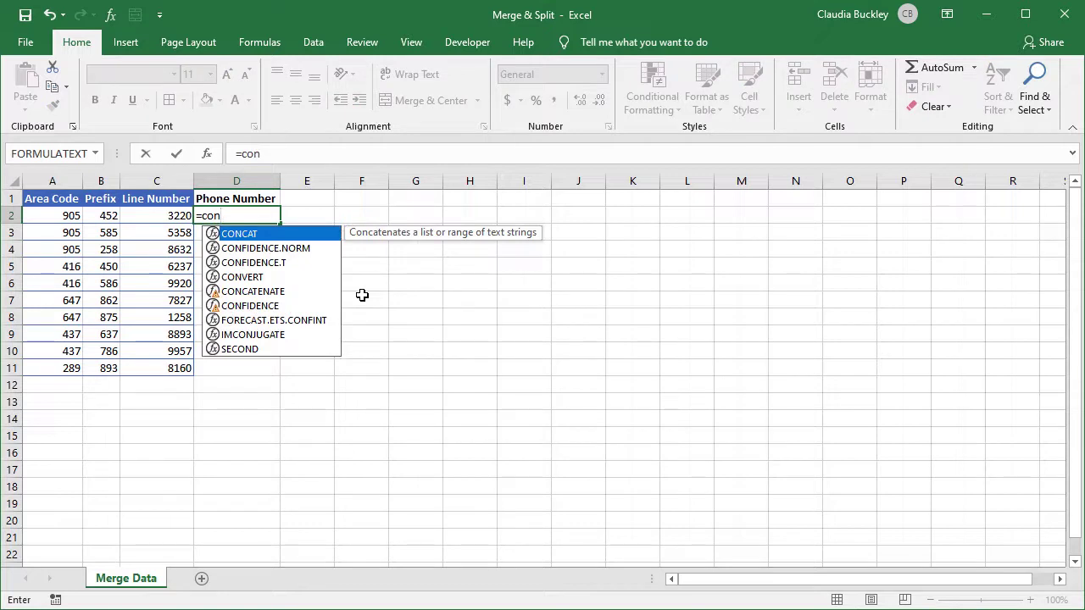
pyautogui.write('ca')
pyautogui.press('Tab')
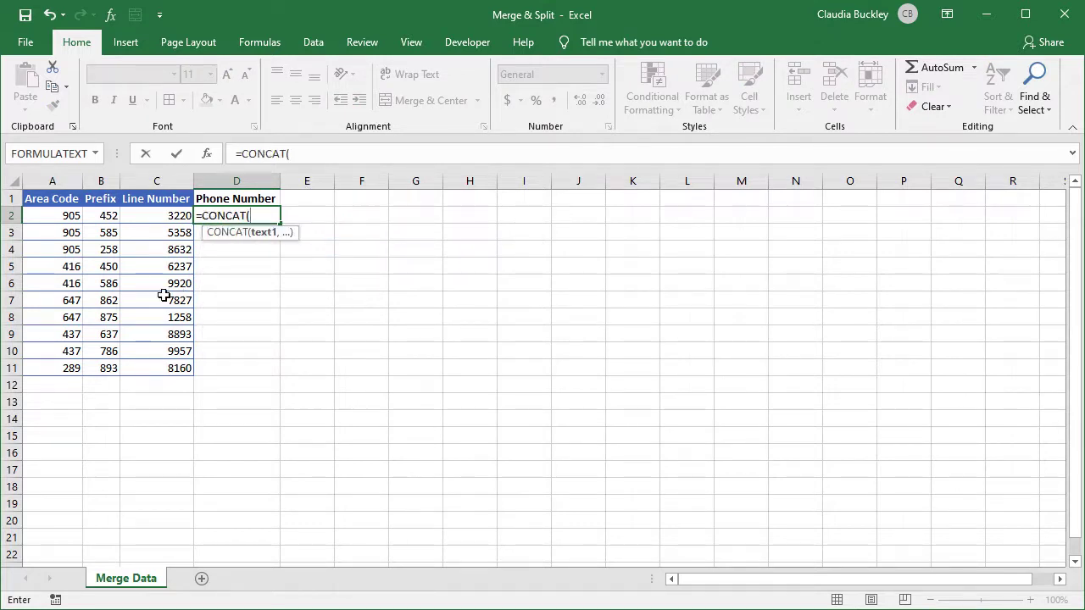
pyautogui.click(72, 218)
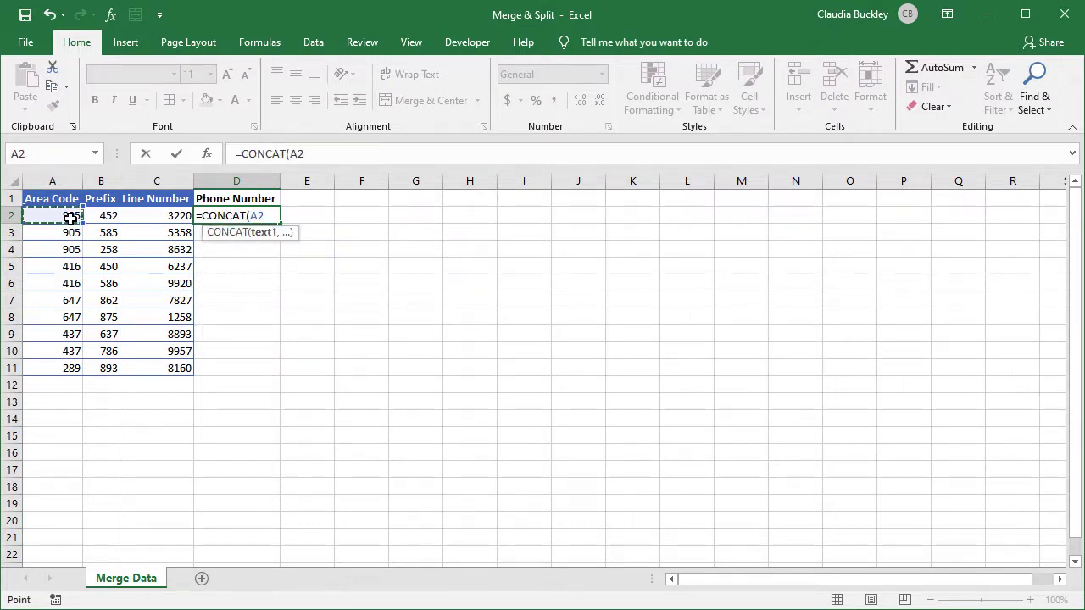
pyautogui.write(',')
pyautogui.click(111, 215)
pyautogui.write(',')
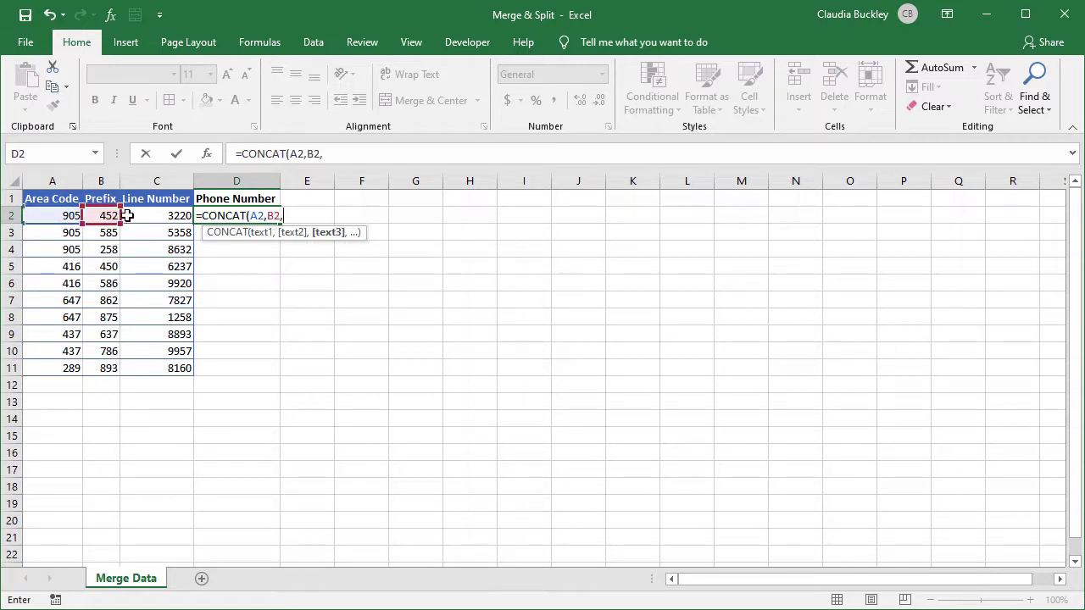
pyautogui.click(138, 215)
pyautogui.write(')')
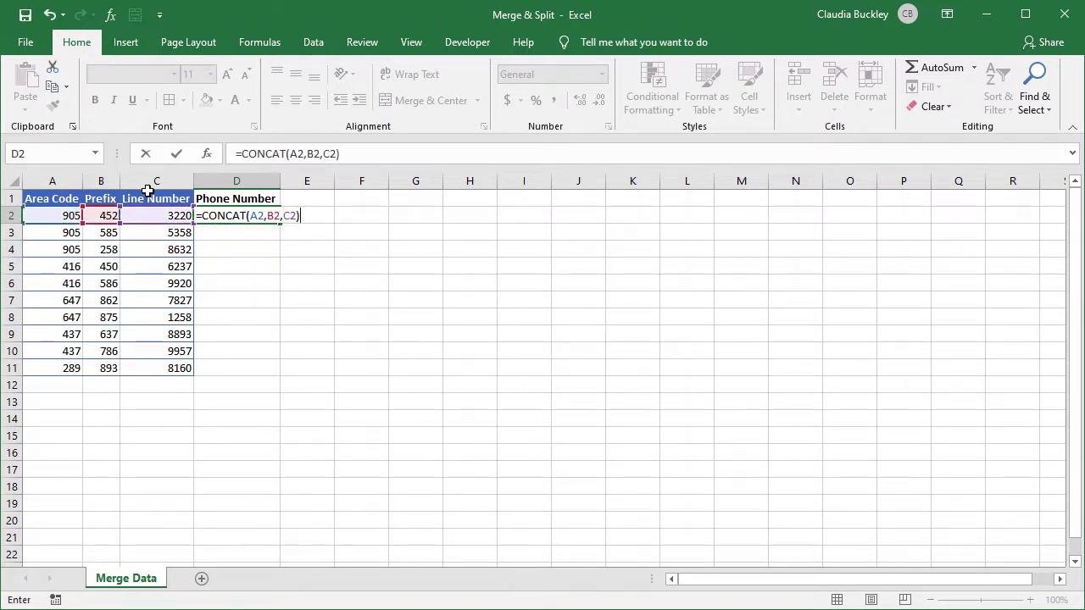
pyautogui.press('Return')
pyautogui.click(212, 212)
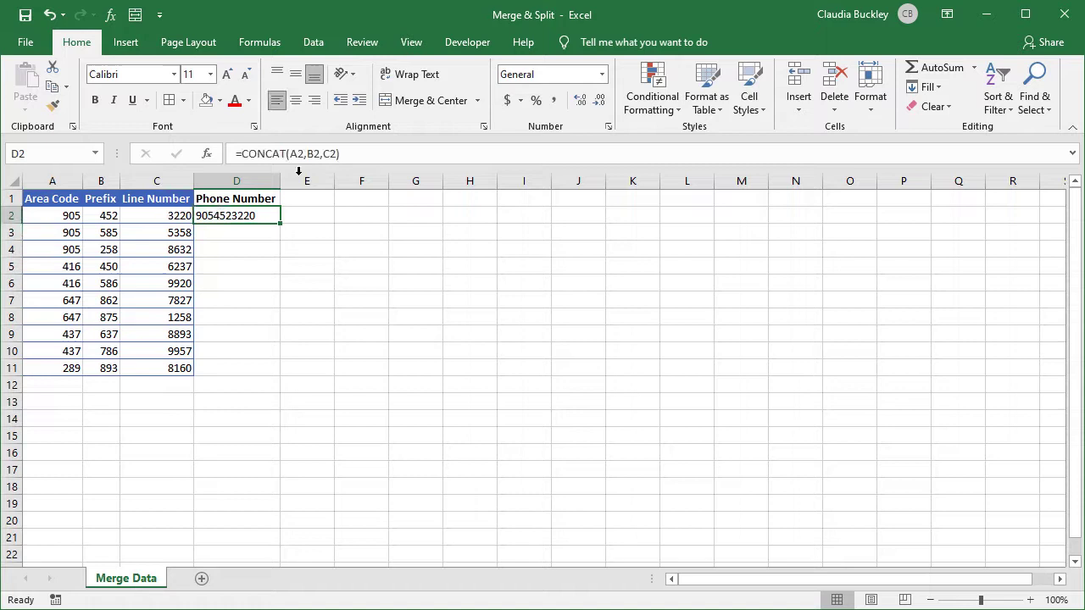
pyautogui.moveTo(287, 154); pyautogui.dragTo(375, 153)
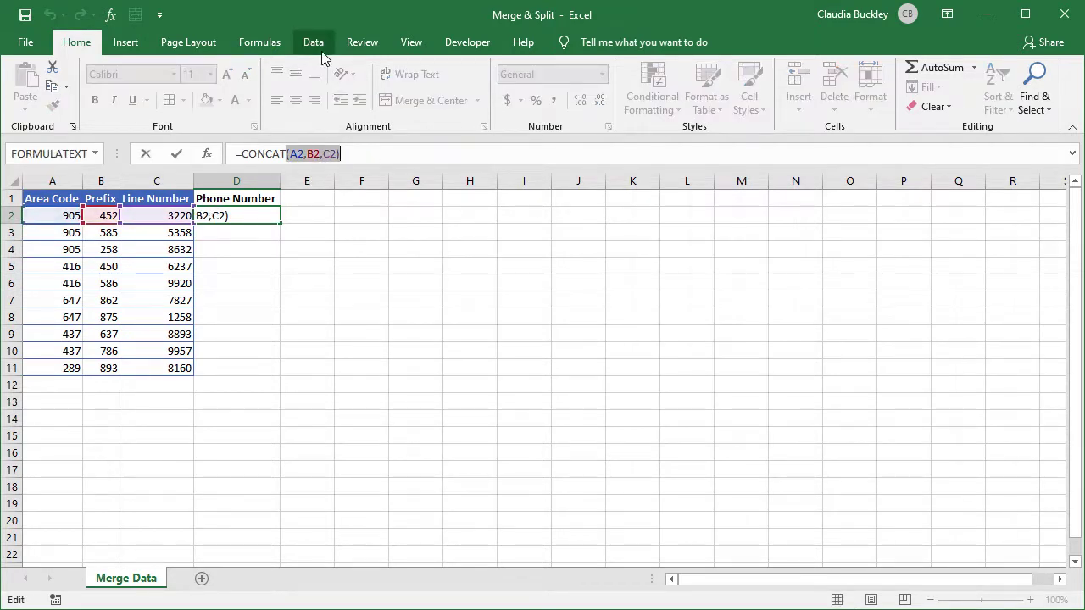
pyautogui.write('(')
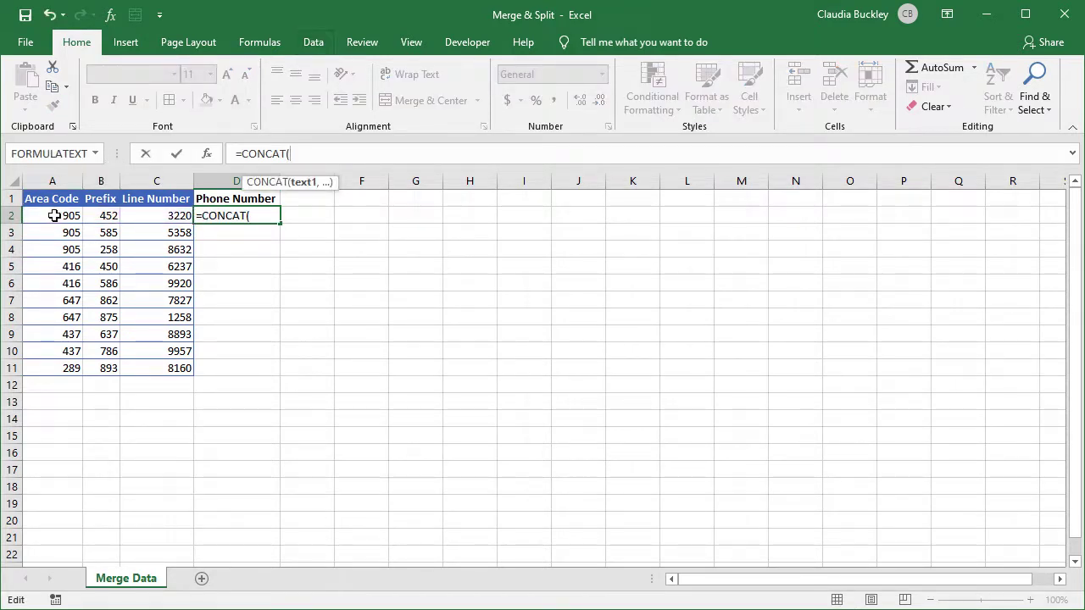
pyautogui.moveTo(54, 213); pyautogui.dragTo(150, 220)
pyautogui.write(')')
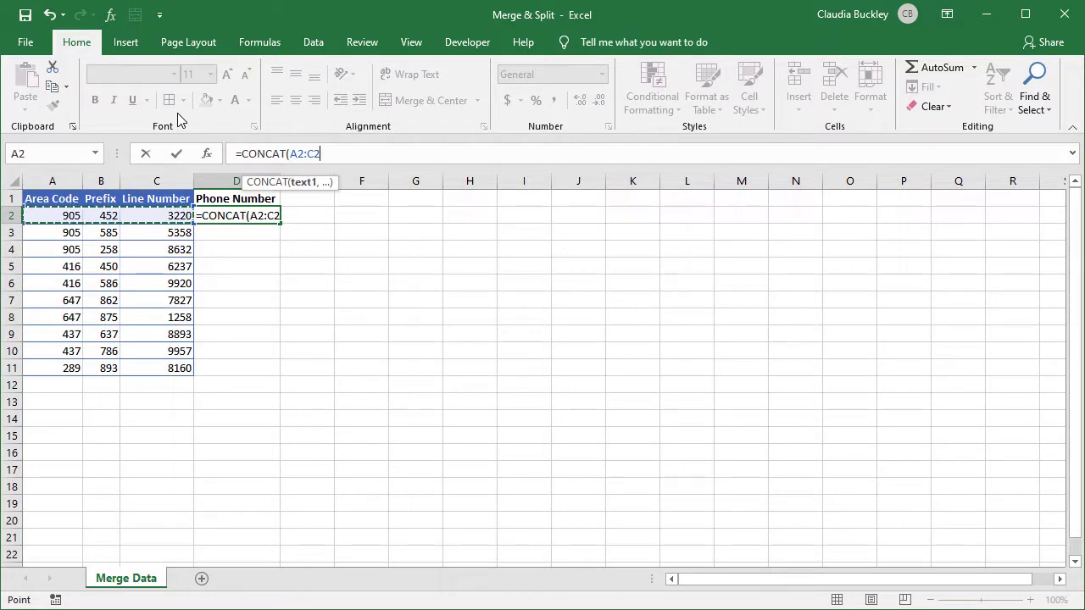
pyautogui.press('Return')
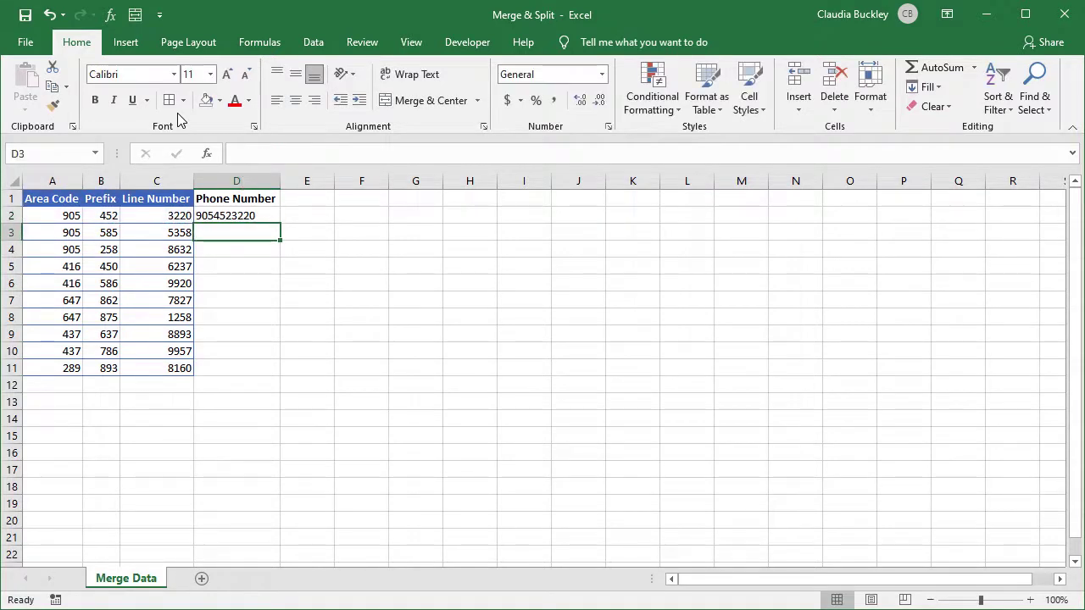
pyautogui.click(241, 215)
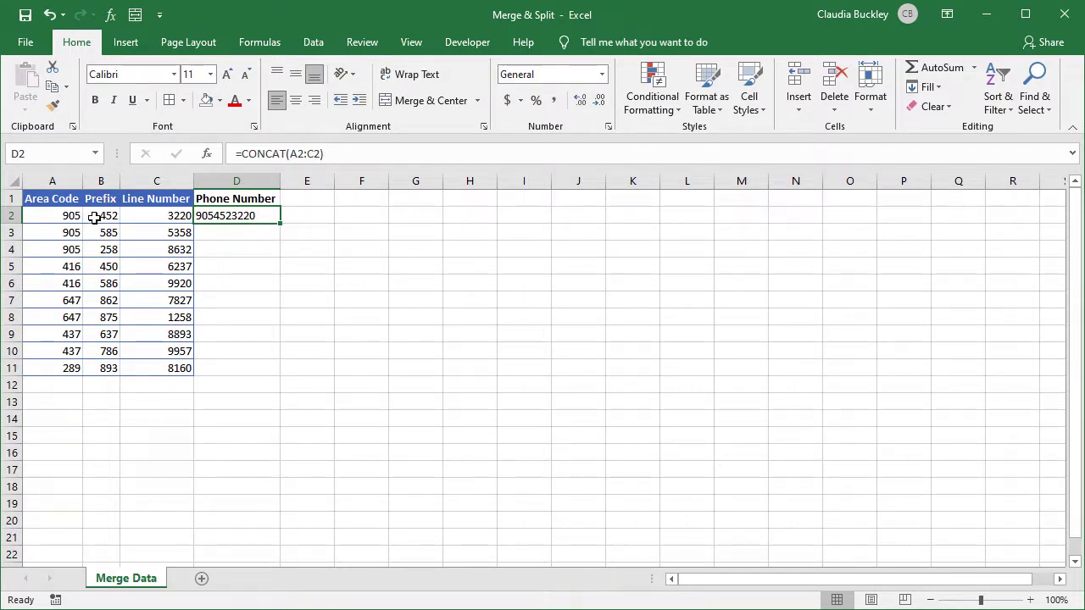
pyautogui.click(321, 158)
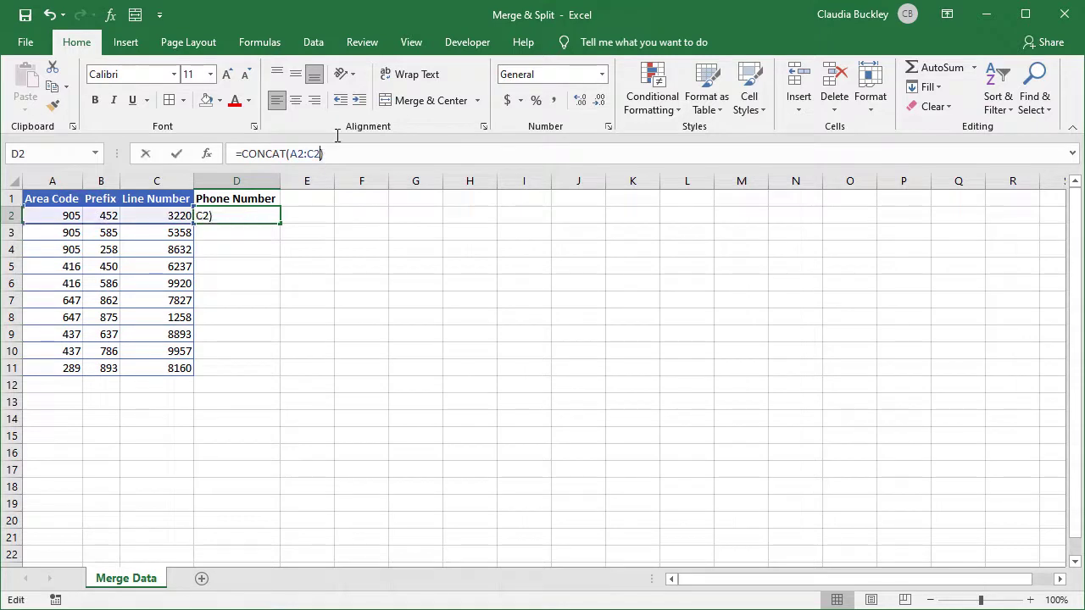
pyautogui.press('BackSpace')
pyautogui.press('BackSpace')
pyautogui.press('BackSpace')
pyautogui.write(',')
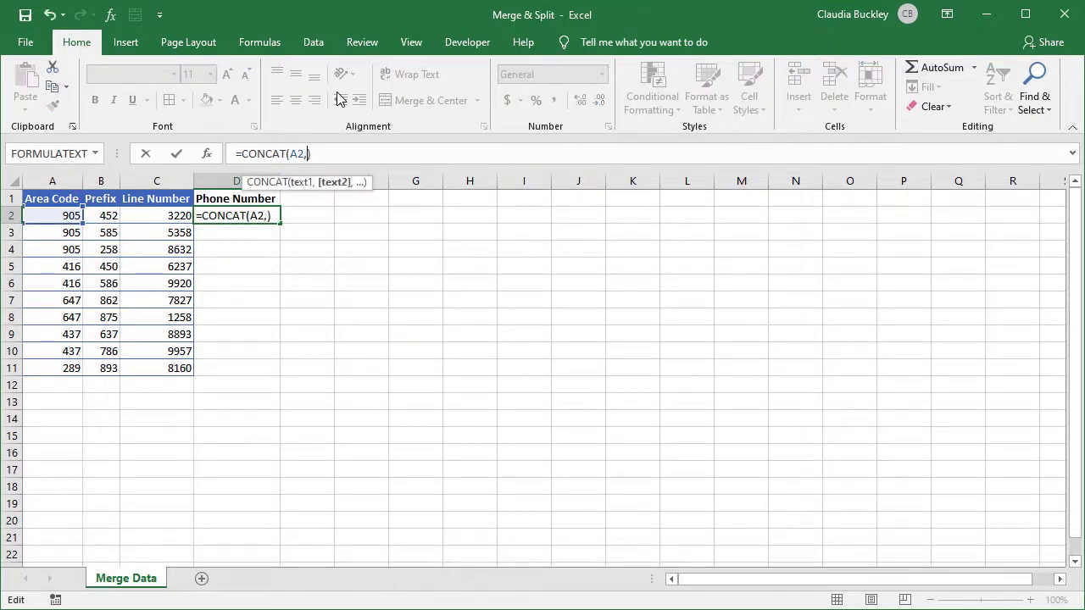
pyautogui.write('"-')
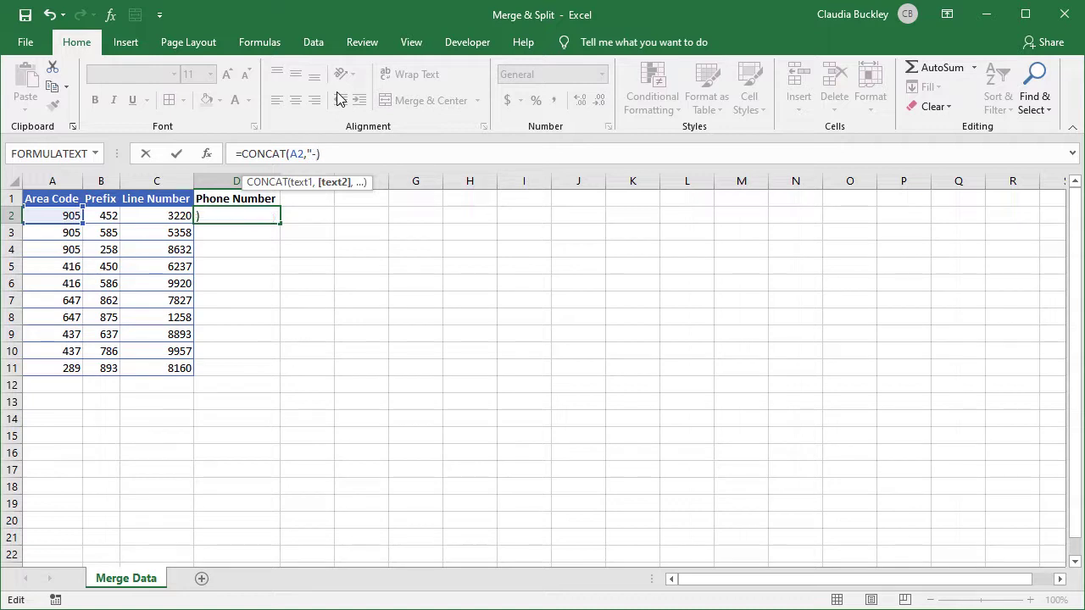
pyautogui.write('",')
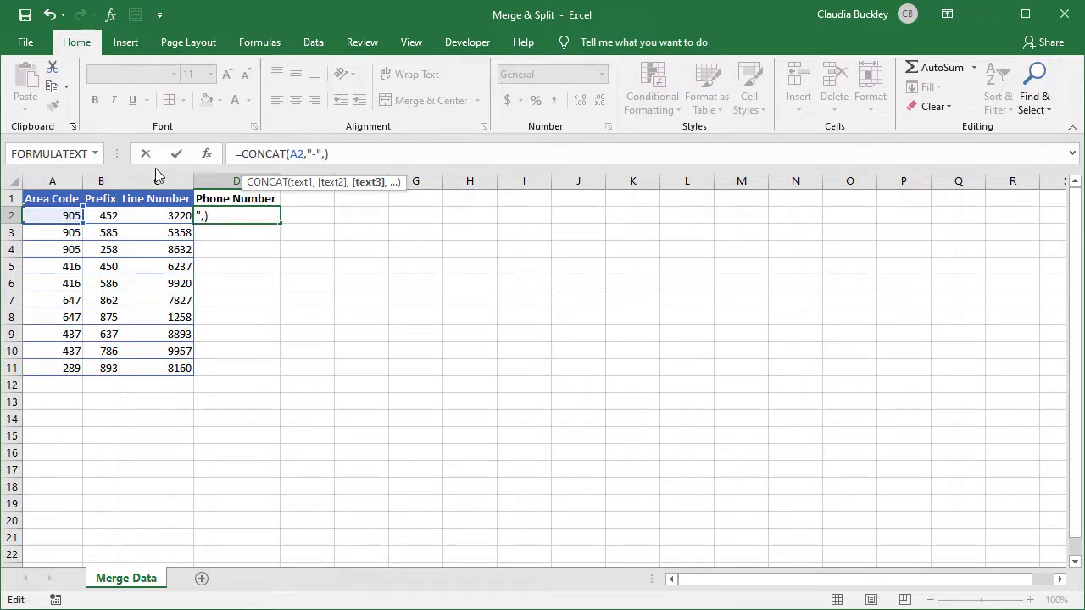
pyautogui.click(103, 217)
pyautogui.write(',"')
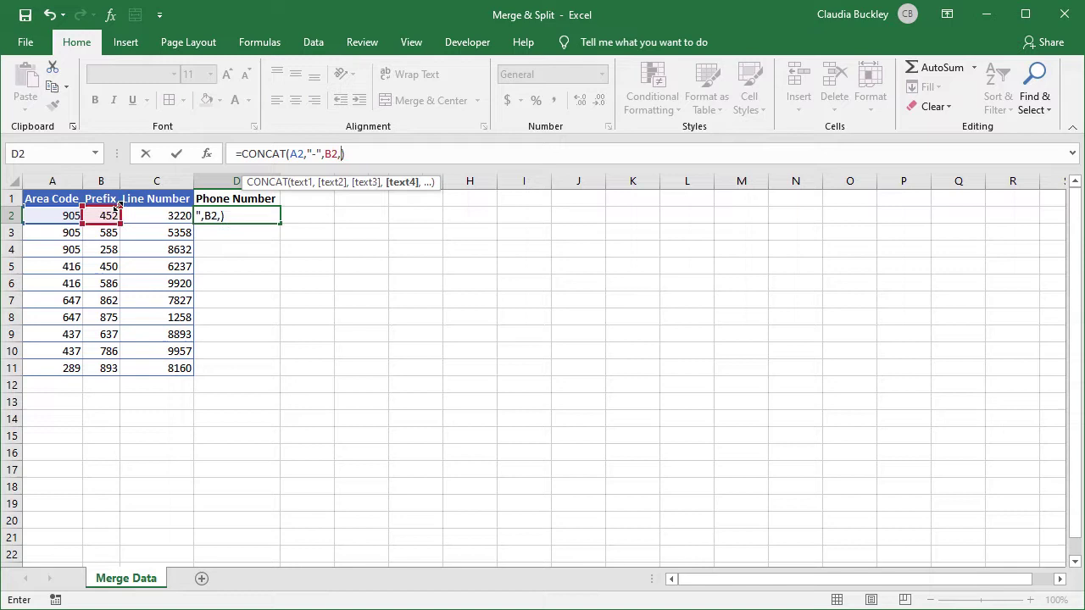
pyautogui.write('-"')
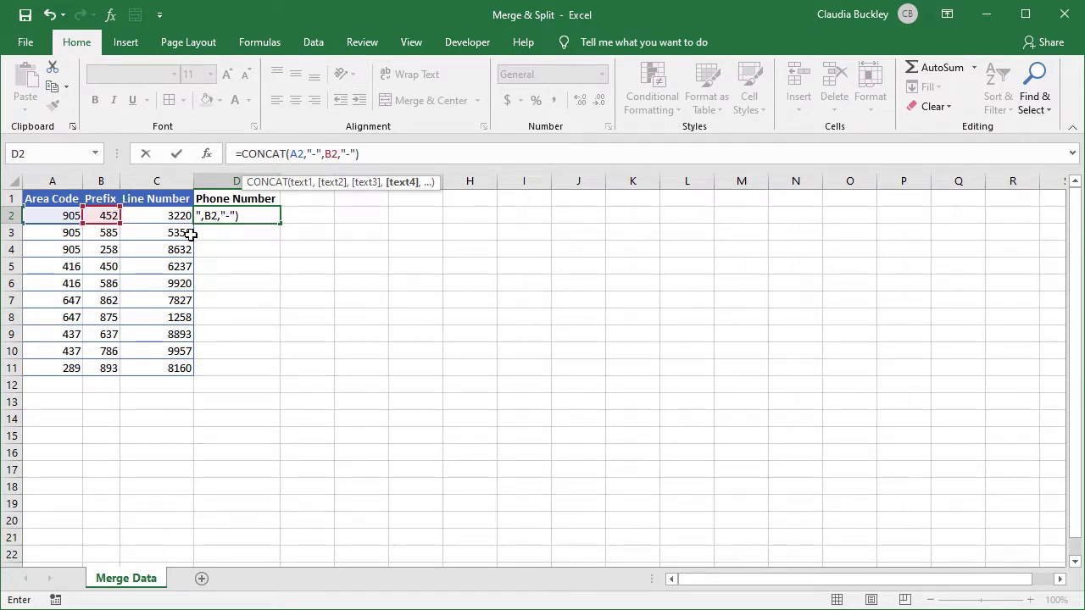
pyautogui.write(',')
pyautogui.click(178, 215)
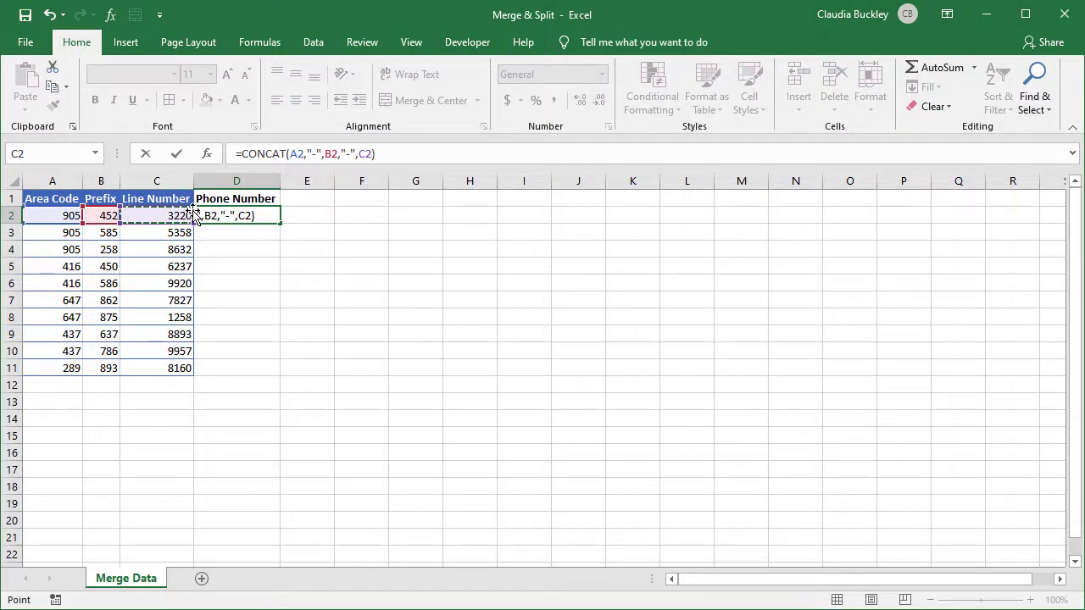
pyautogui.press('Return')
pyautogui.click(275, 218)
# - Fill D2's formula down to row 11, then enter =TEXTJOIN("-",TRUE,A2:C2) in D2
pyautogui.doubleClick(280, 224)
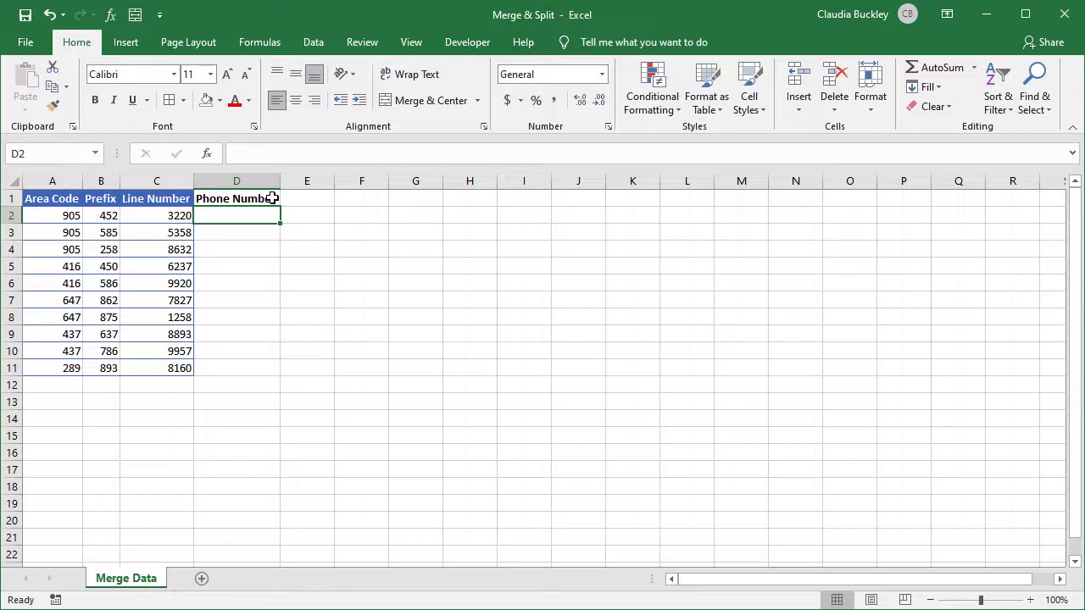
pyautogui.write('=textj')
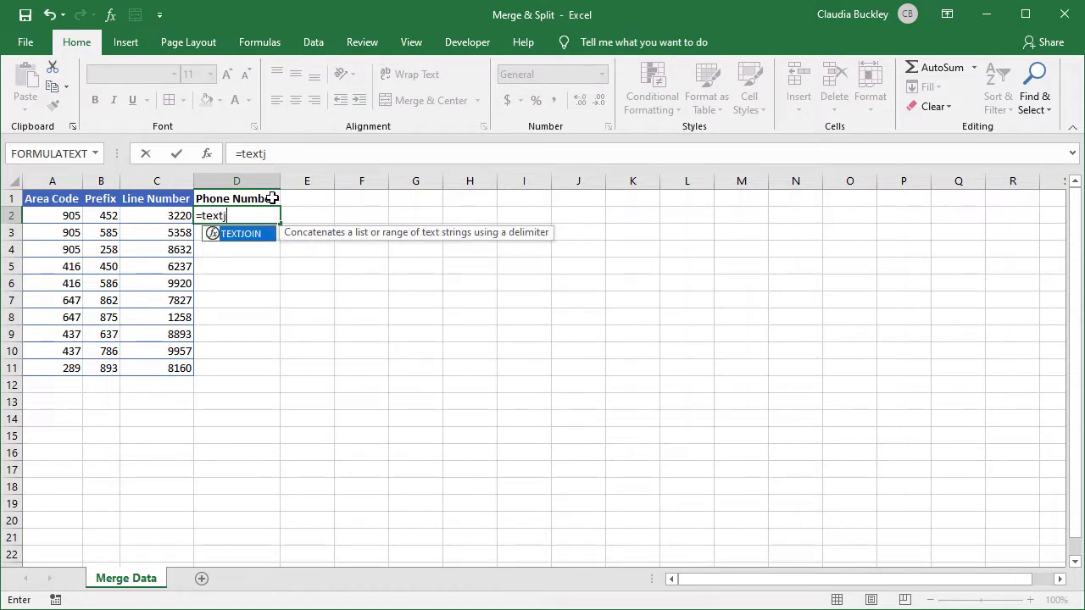
pyautogui.press('Tab')
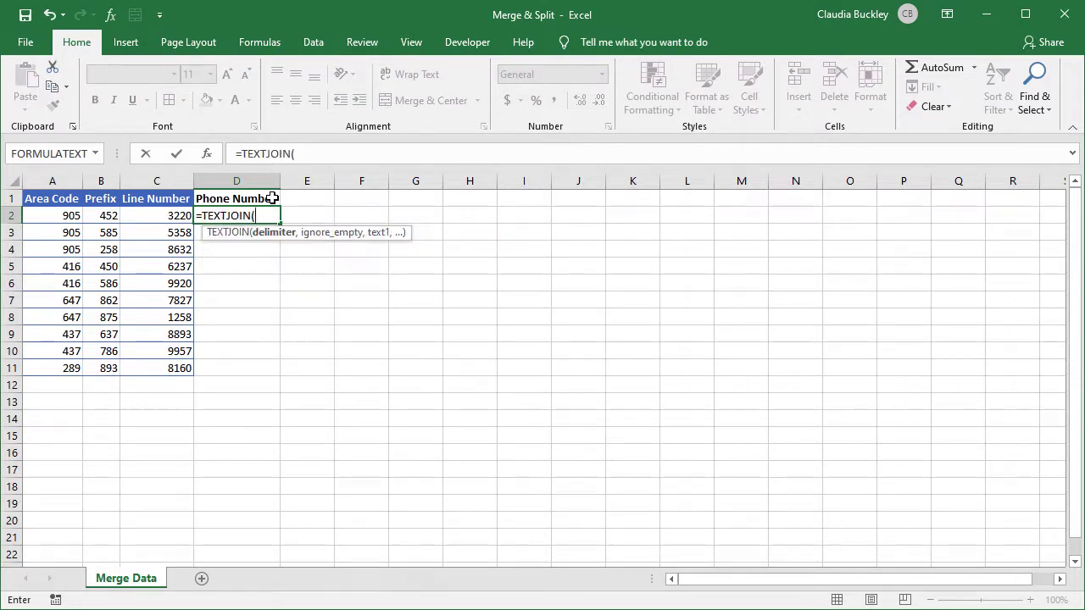
pyautogui.write('"-",tr')
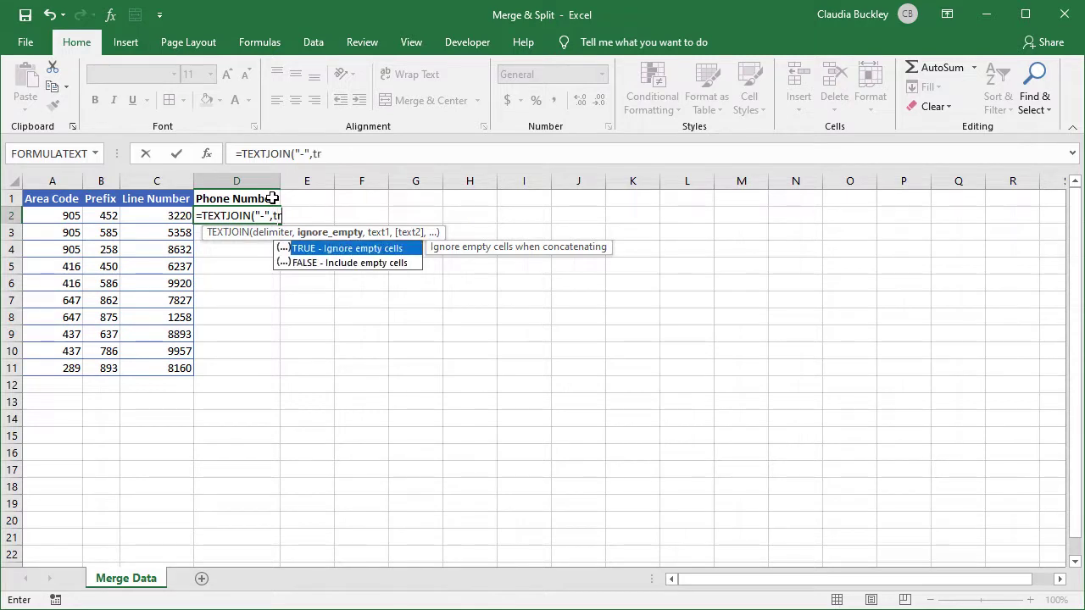
pyautogui.press('Tab')
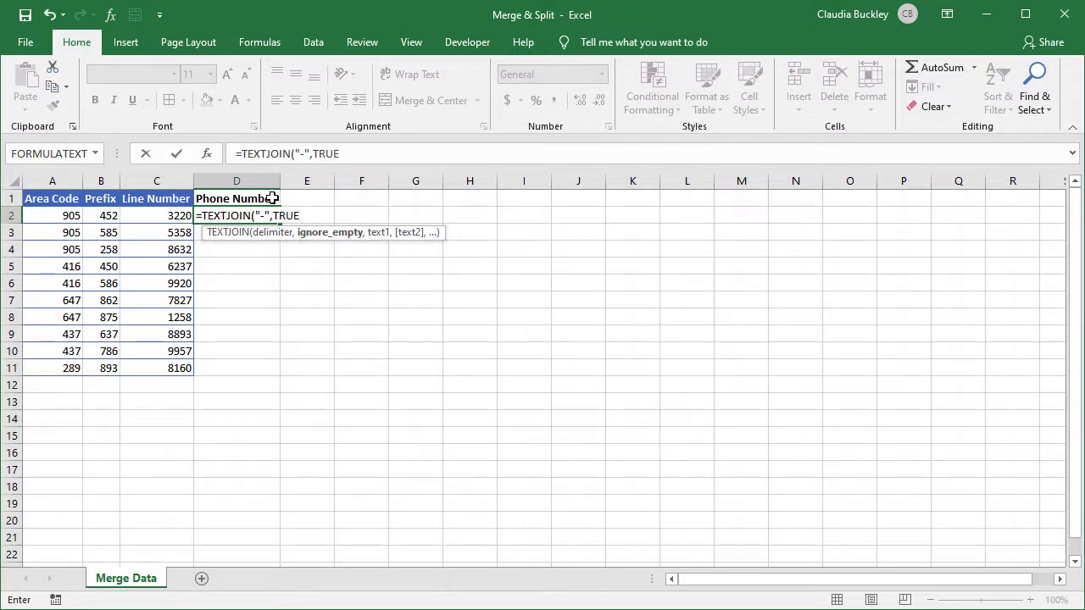
pyautogui.write(',')
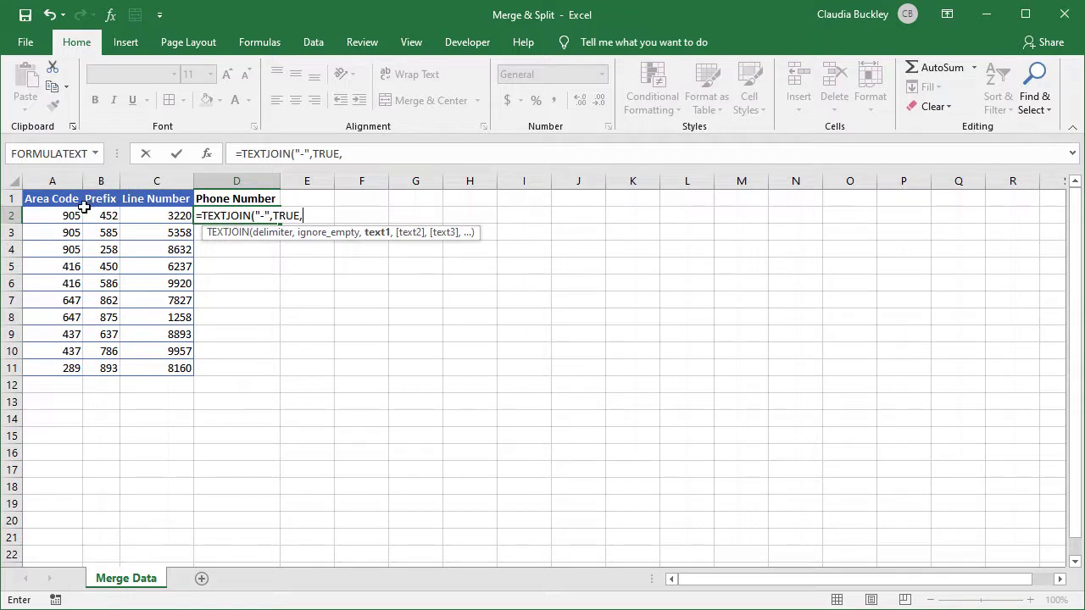
pyautogui.moveTo(68, 216); pyautogui.dragTo(141, 213)
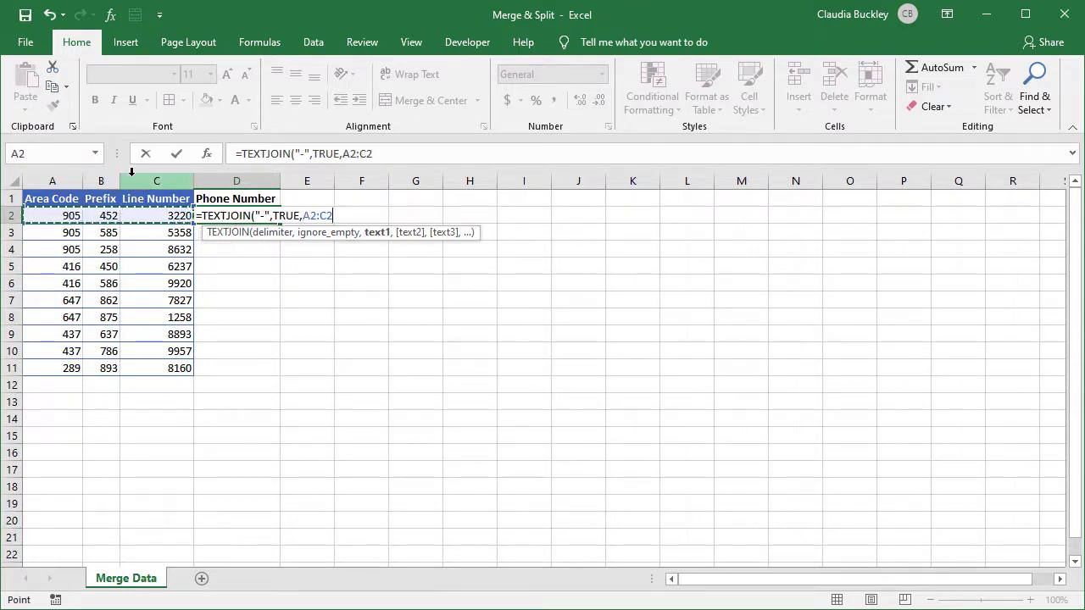
pyautogui.write(')')
pyautogui.press('Return')
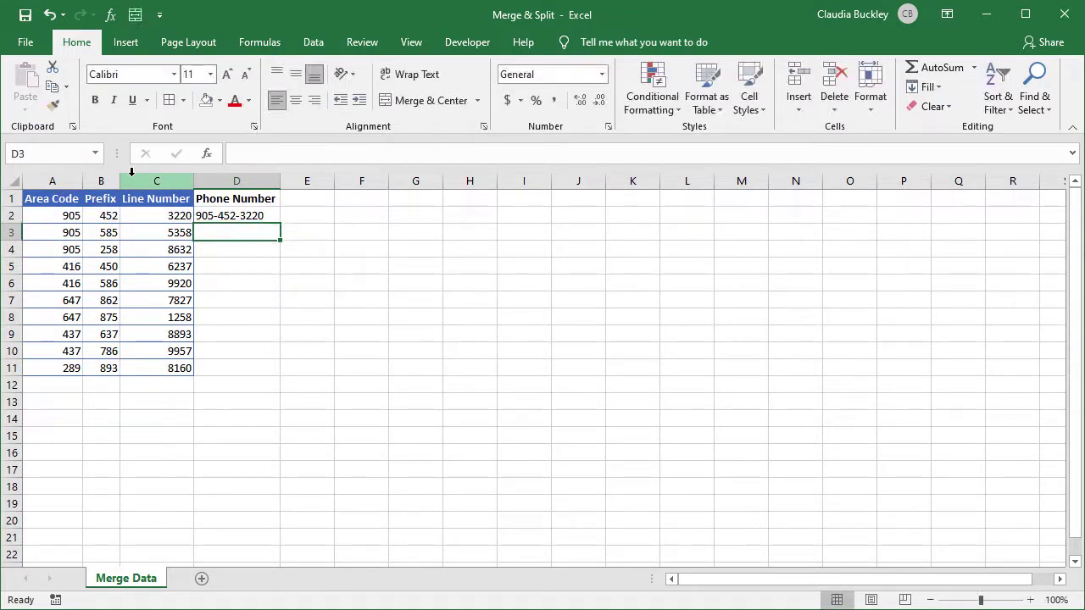
pyautogui.click(238, 214)
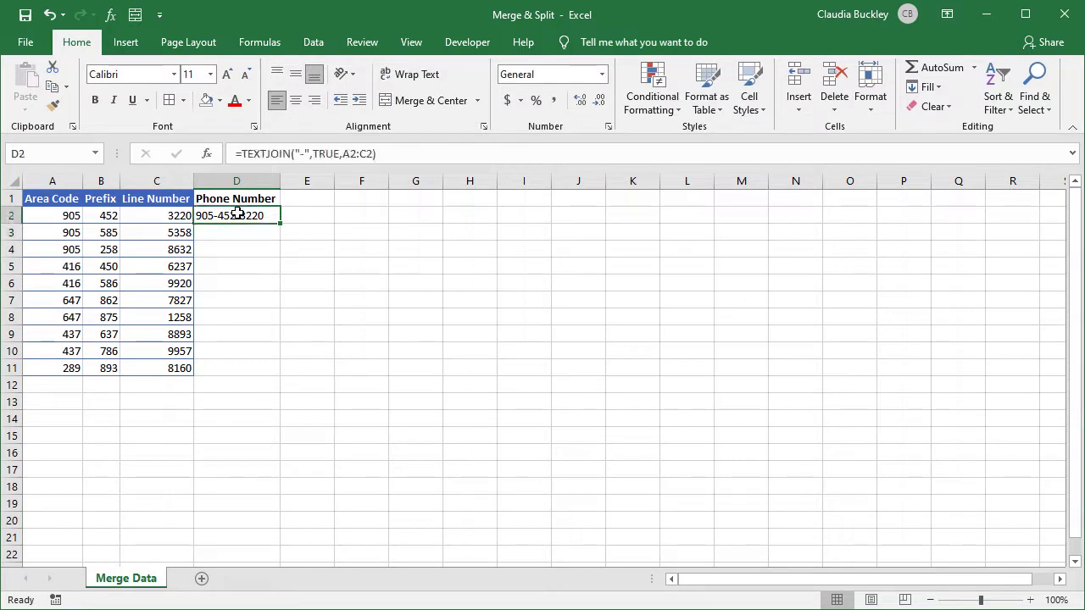
# - Fill the TEXTJOIN formula down to D11, then bring up the Flash Fill sheet's name list
pyautogui.doubleClick(283, 222)
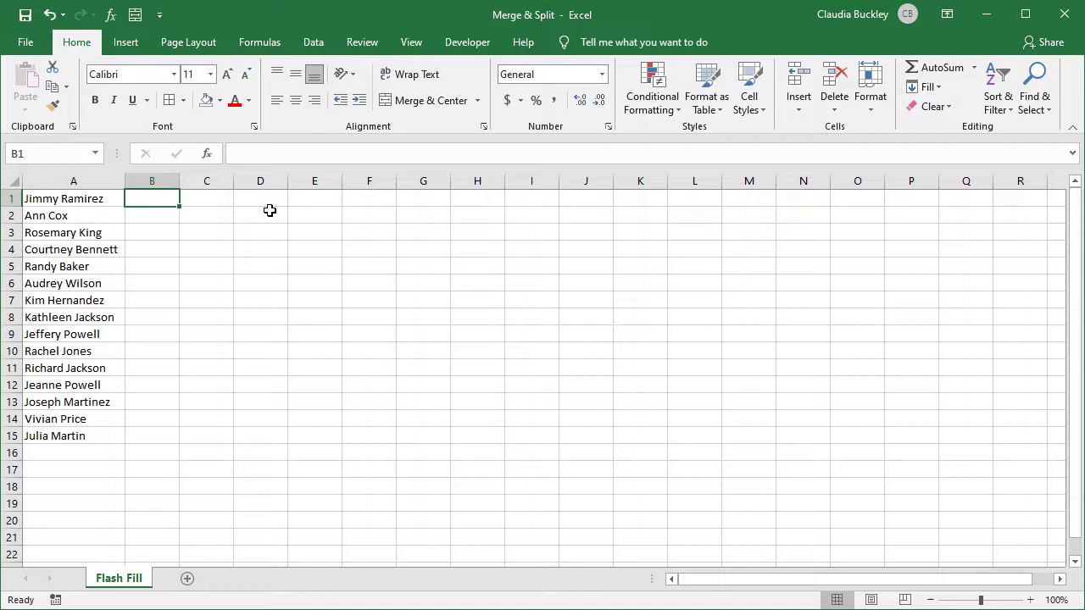
# - Type example first names in B1:B2 and matching last names in C1:C2 for the first two people
pyautogui.write('Jimmy')
pyautogui.press('Tab')
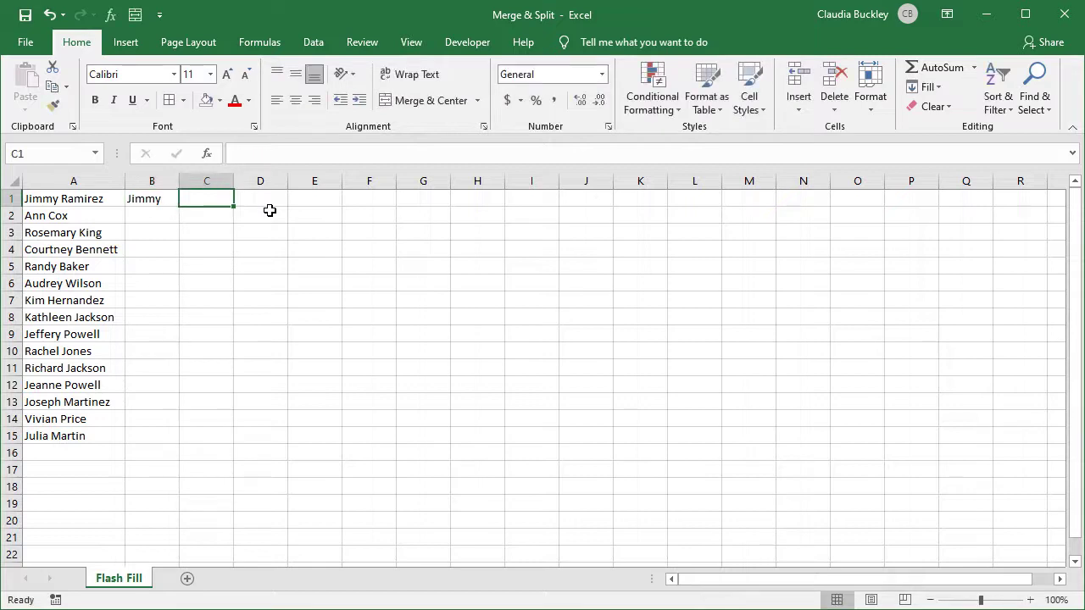
pyautogui.write('Ramirez')
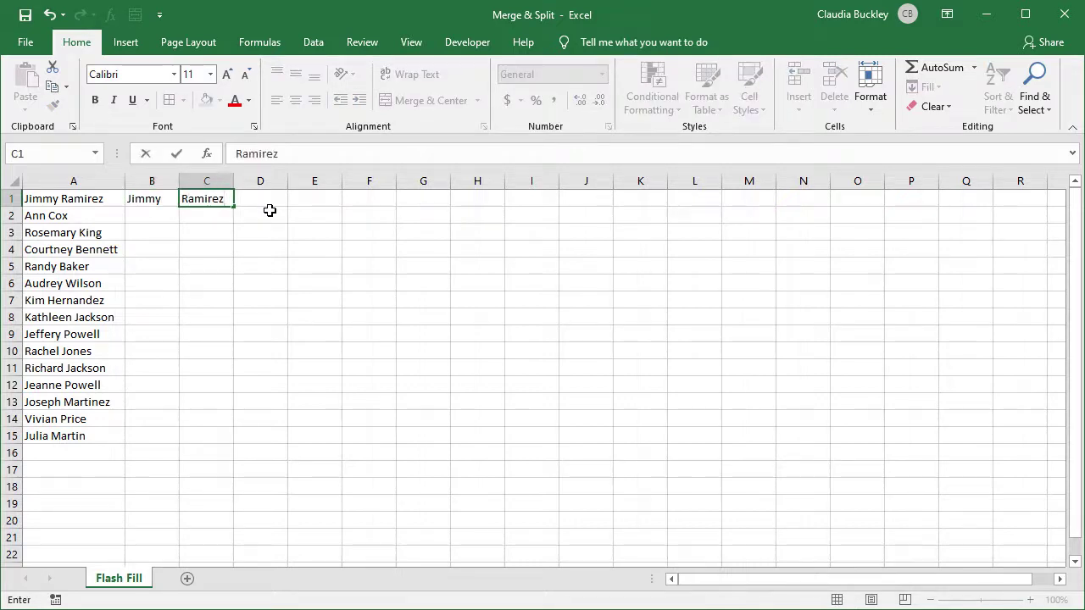
pyautogui.press('Return')
pyautogui.write('Ann')
pyautogui.press('Tab')
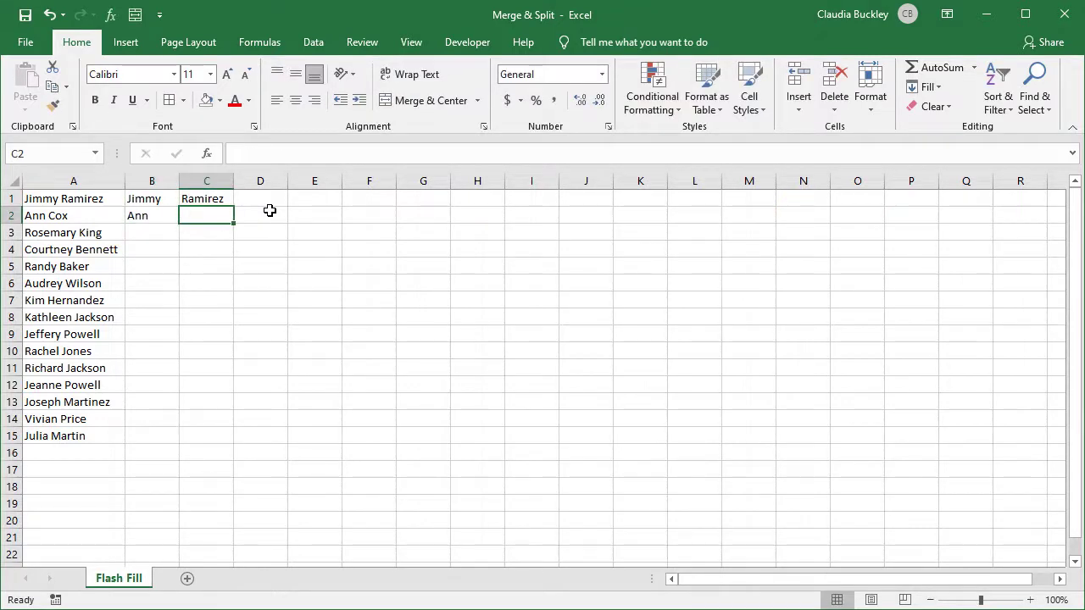
pyautogui.write('Cox')
pyautogui.press('Return')
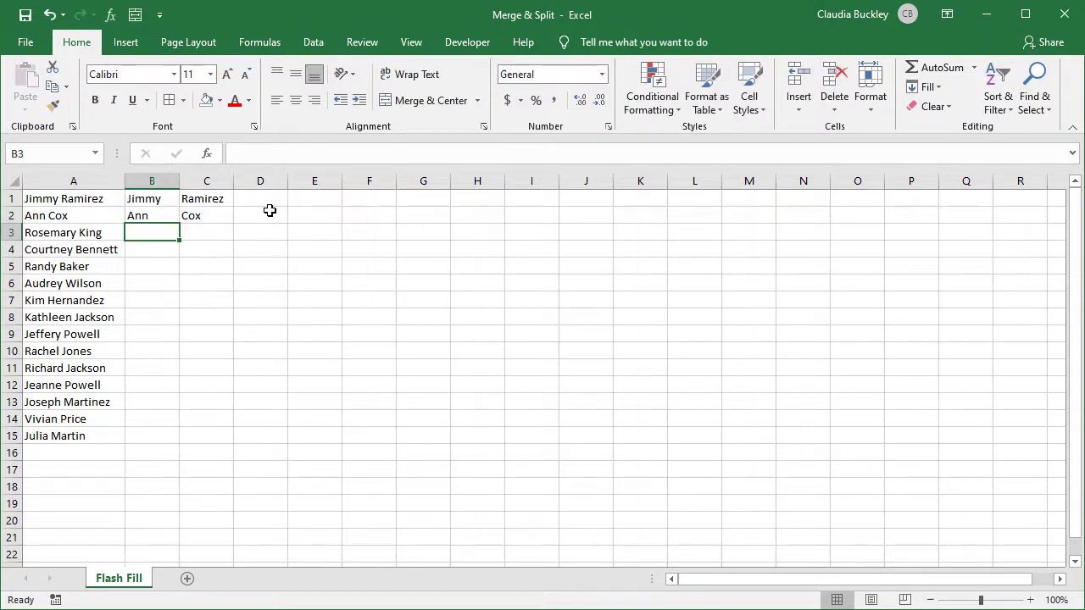
pyautogui.click(155, 215)
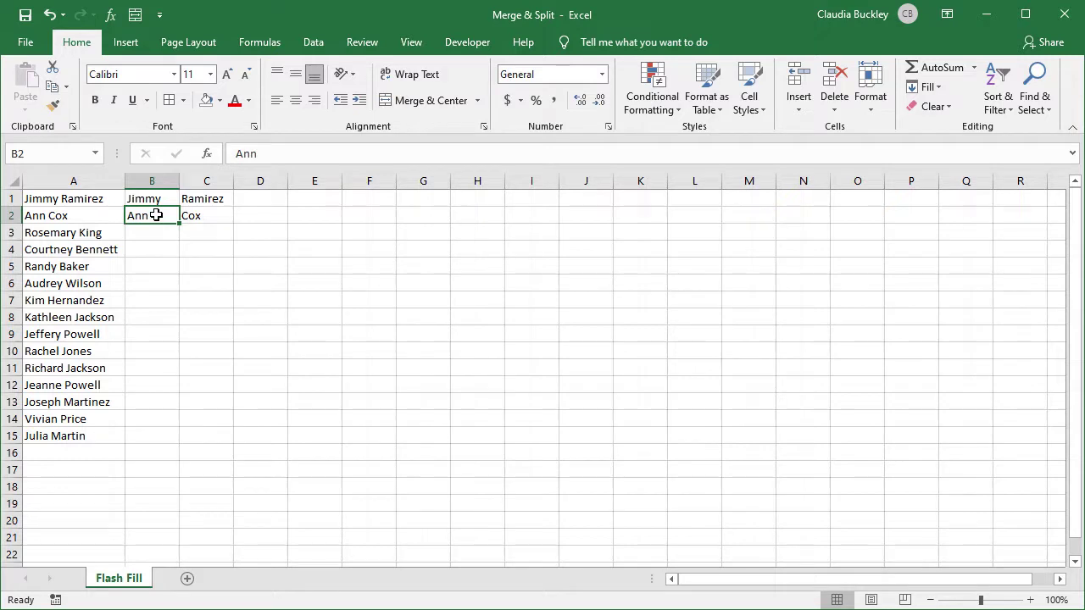
# - Flash Fill the remaining first names in column B and last names in column C
pyautogui.click(315, 43)
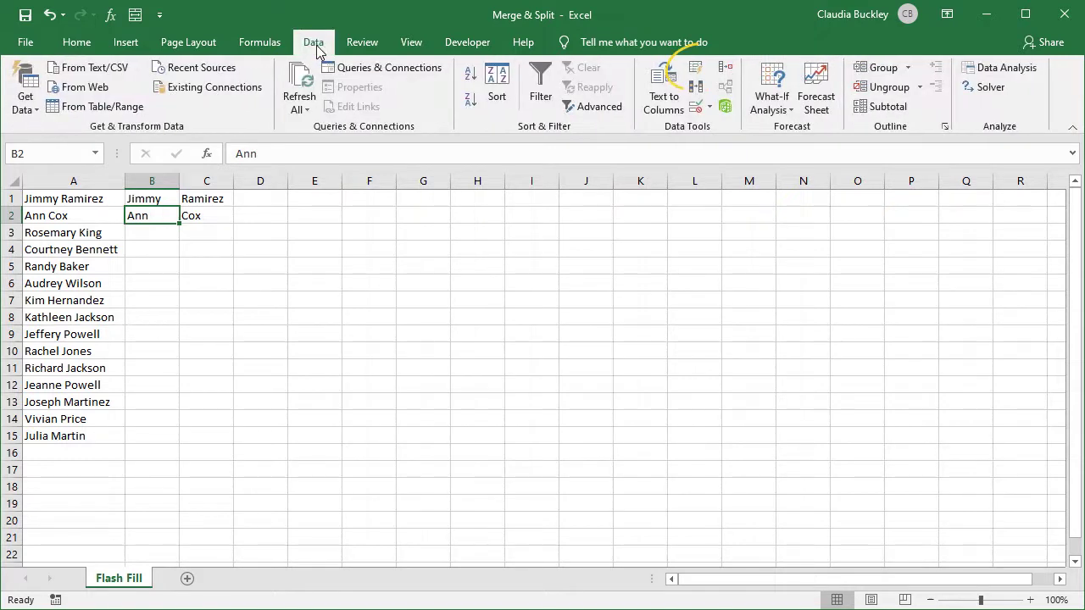
pyautogui.click(697, 71)
pyautogui.press('Right')
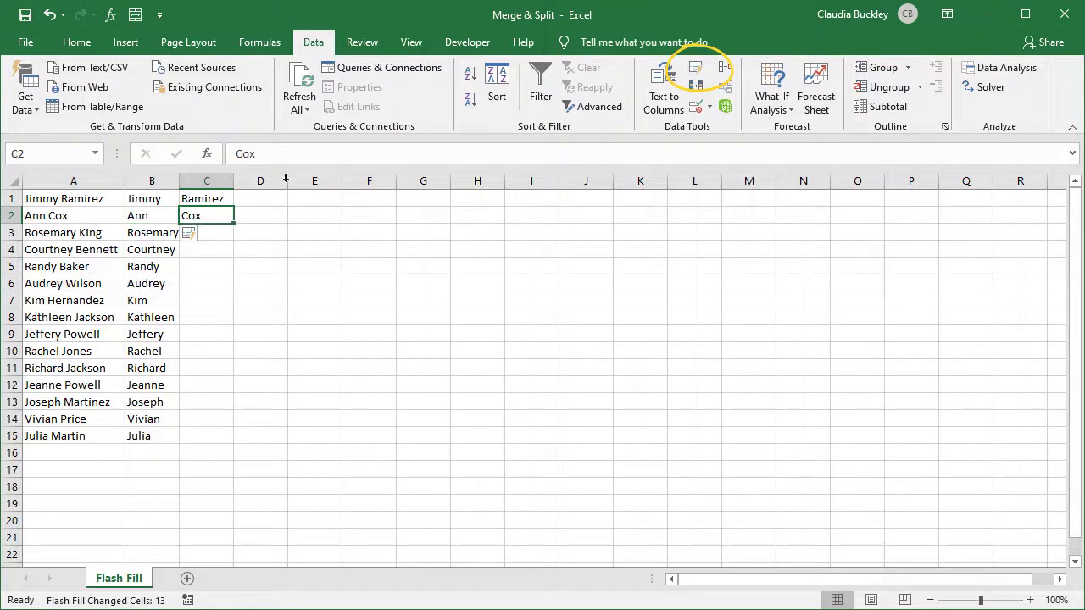
pyautogui.click(696, 72)
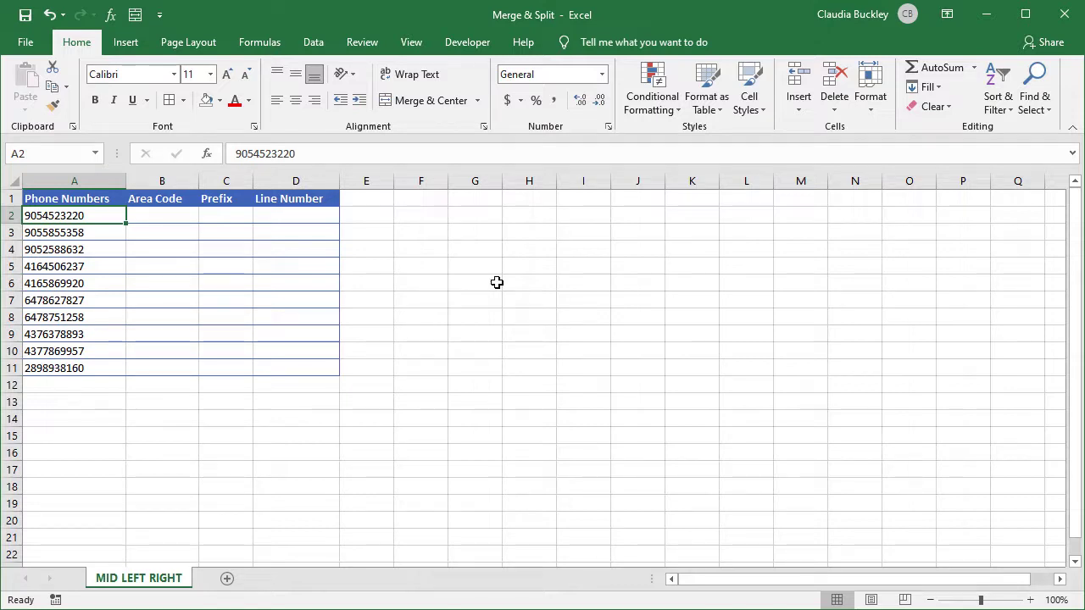
# - Enter =LEFT(A2,3) in B2 and fill it down to B11 for the area codes
pyautogui.click(186, 218)
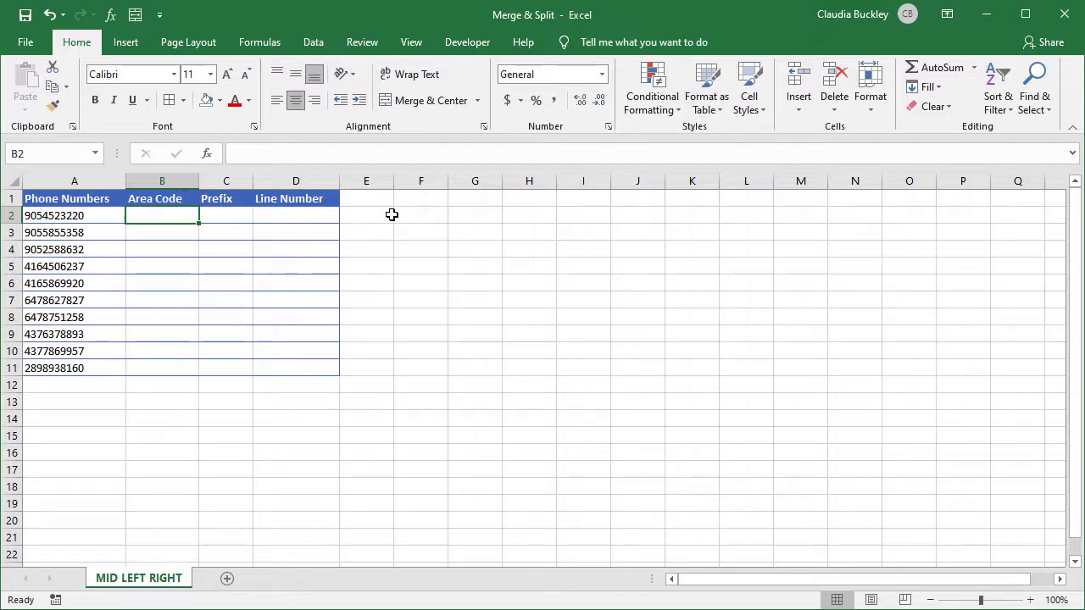
pyautogui.write('=left')
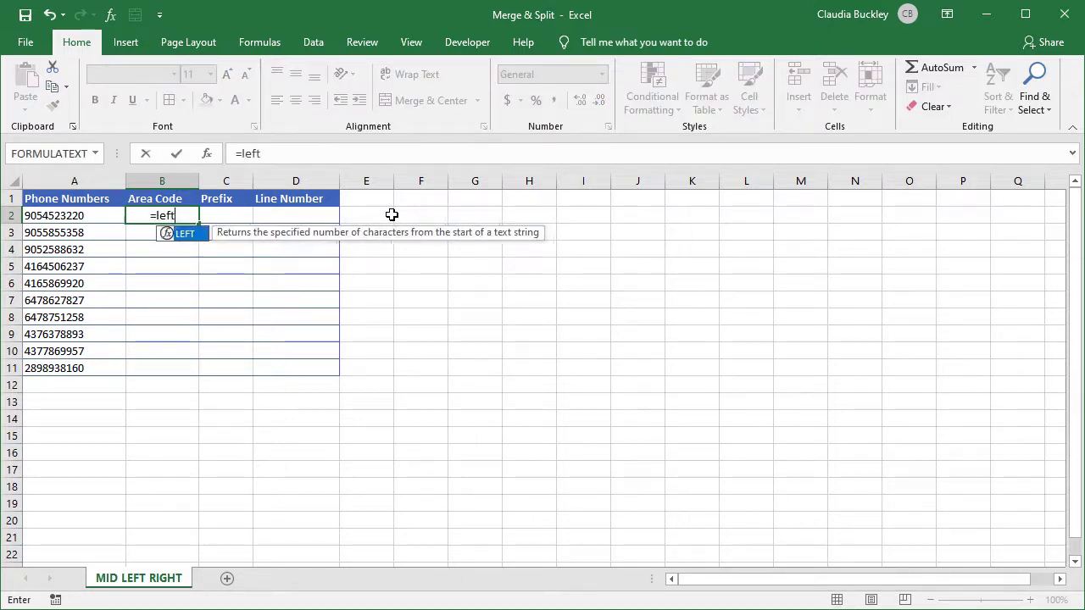
pyautogui.write('(')
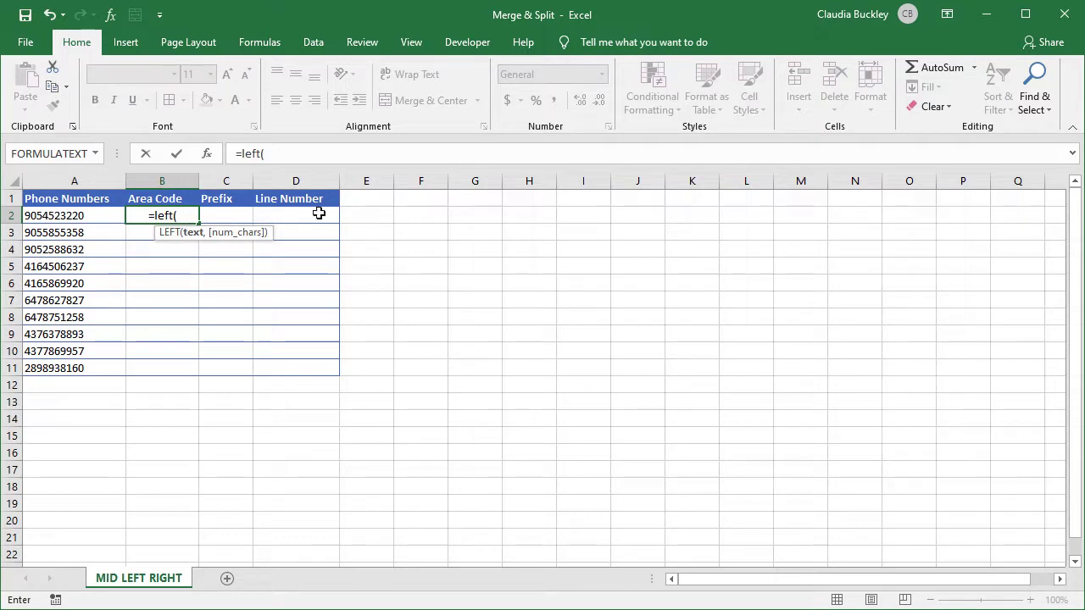
pyautogui.click(81, 215)
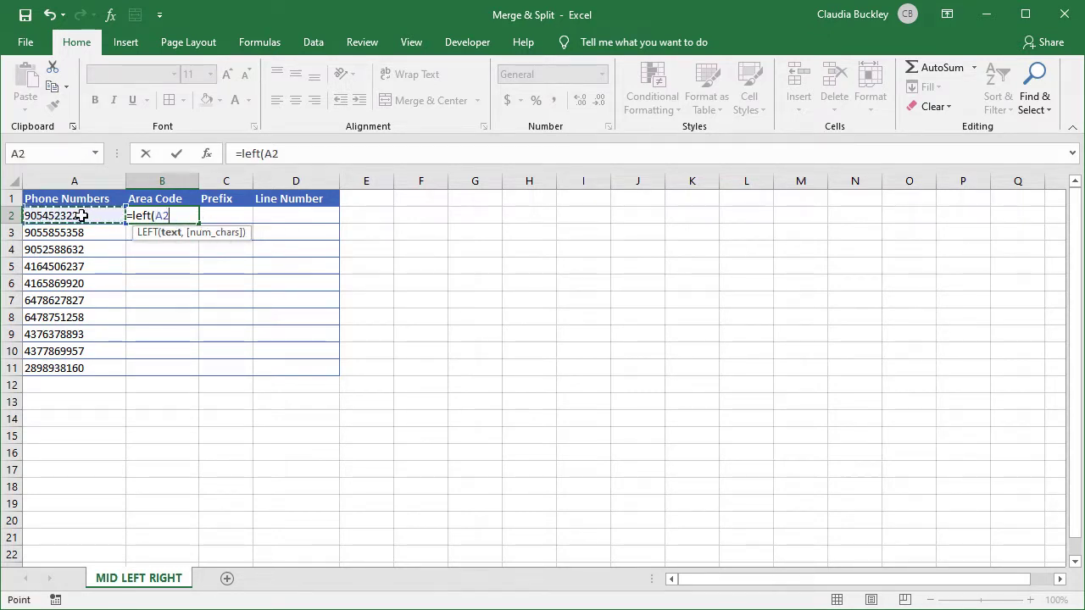
pyautogui.write(',')
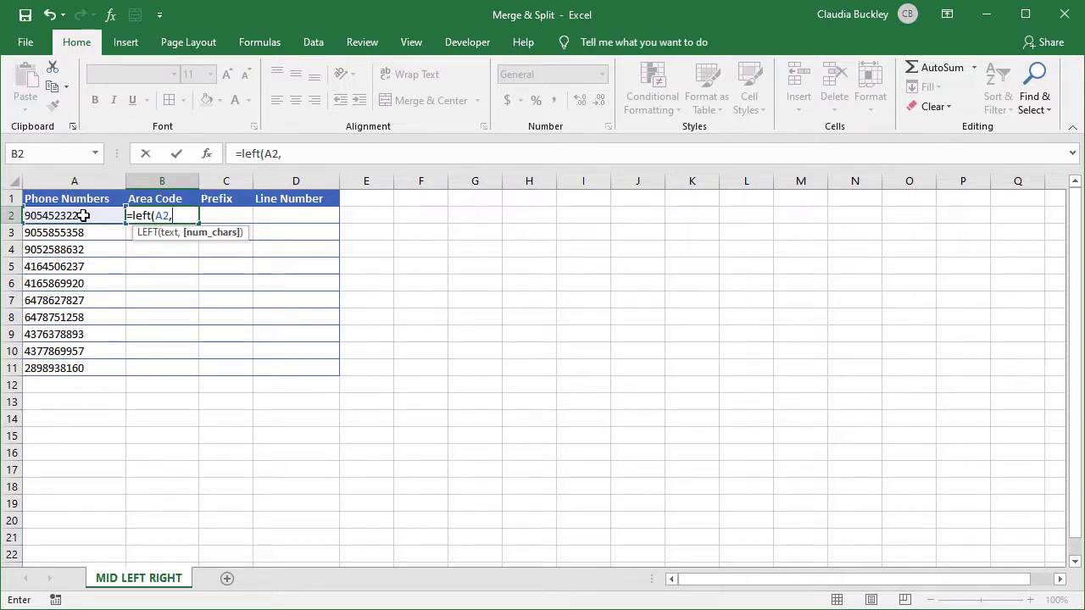
pyautogui.write('3)')
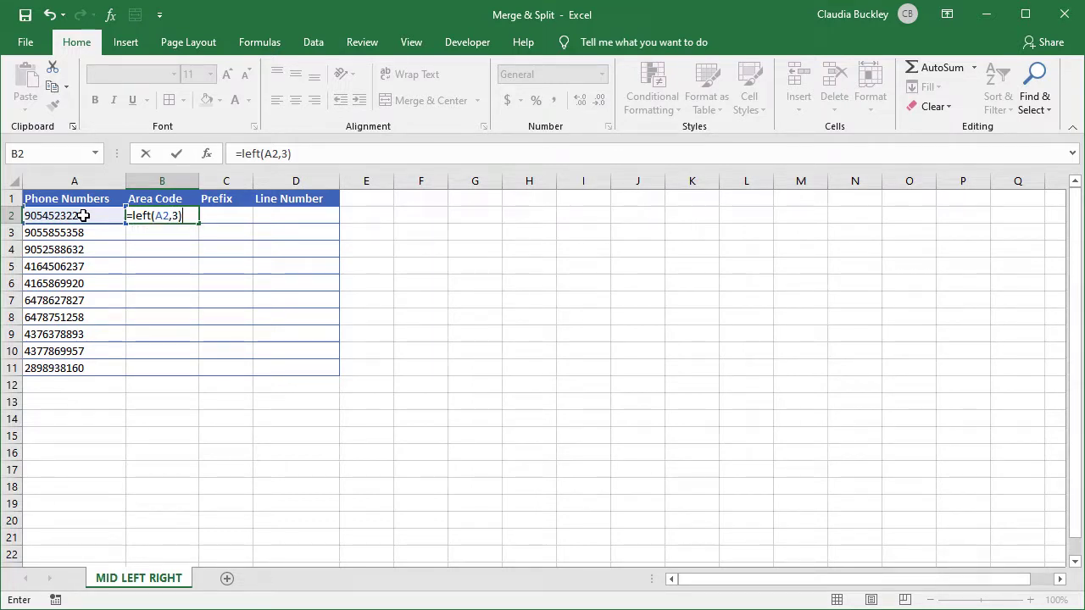
pyautogui.press('Return')
pyautogui.click(132, 208)
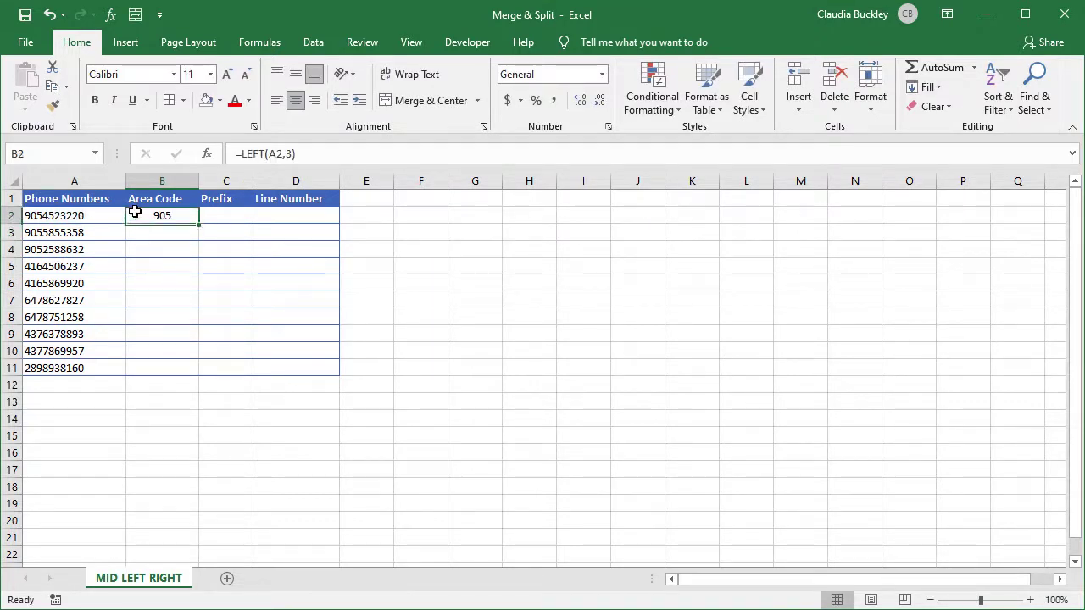
pyautogui.doubleClick(199, 224)
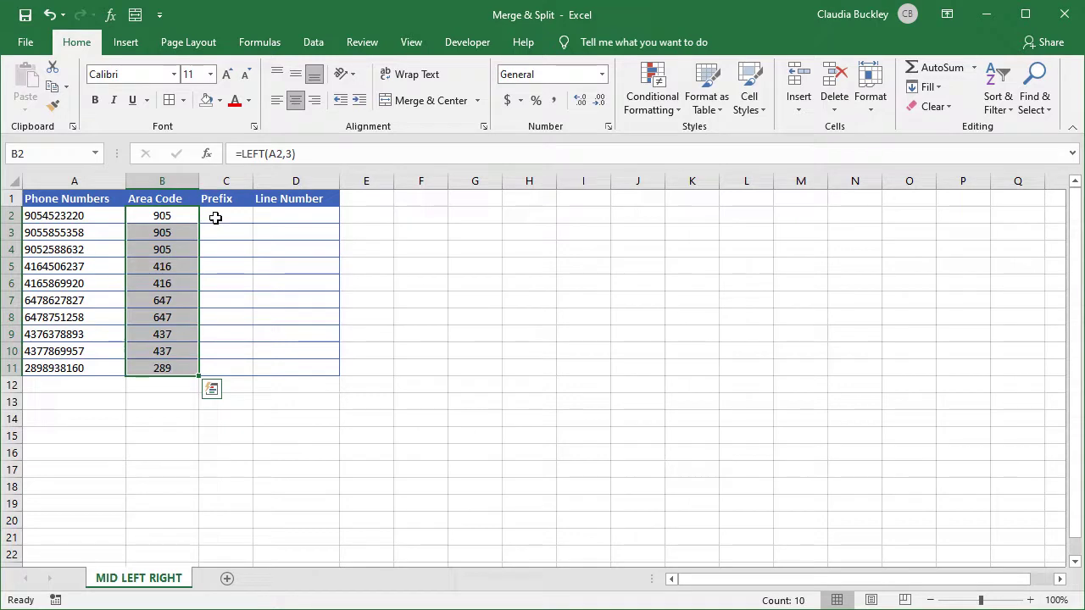
# - Enter =MID(A2,4,3) in C2 and fill it down to C11 for the prefixes
pyautogui.click(215, 218)
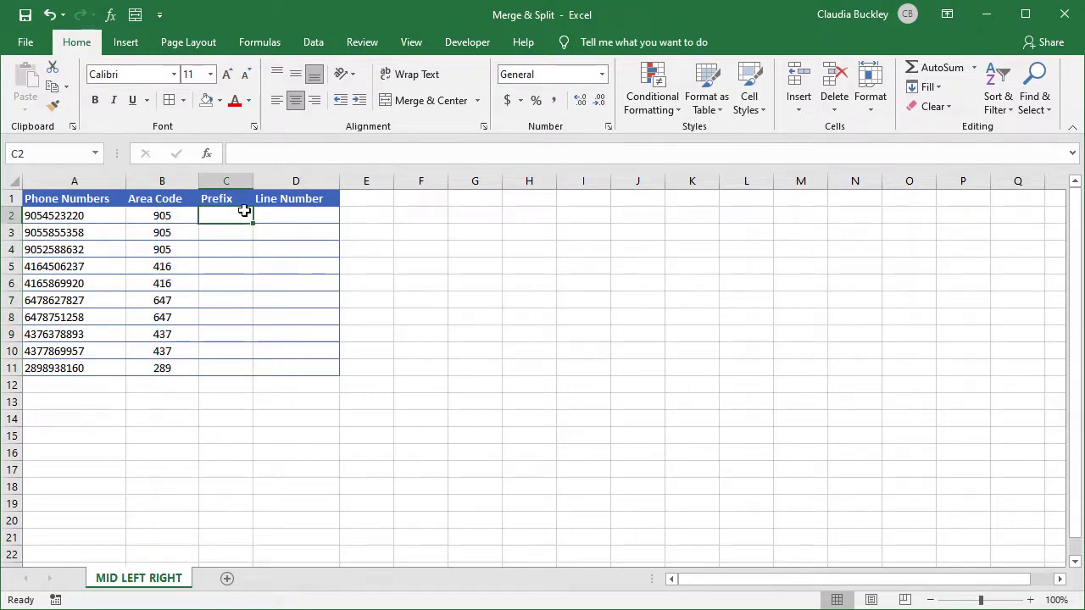
pyautogui.write('=mid')
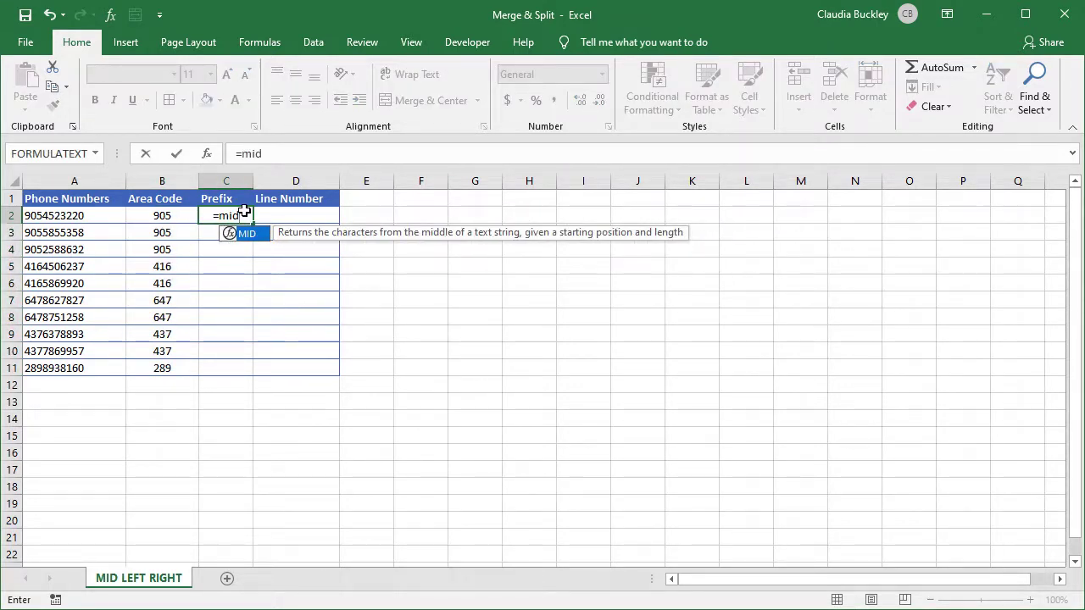
pyautogui.write('(')
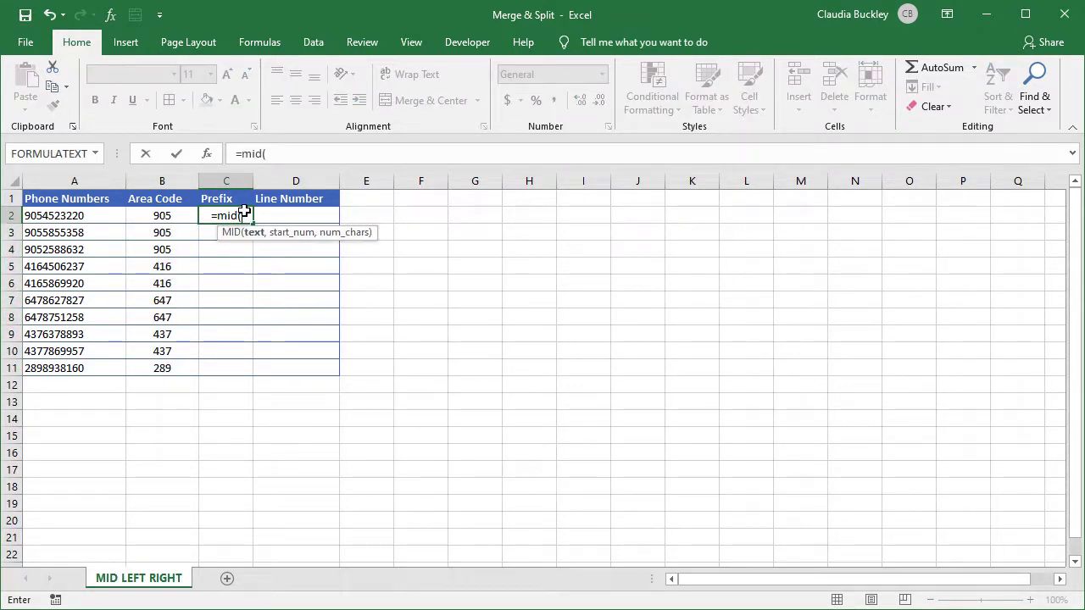
pyautogui.click(96, 218)
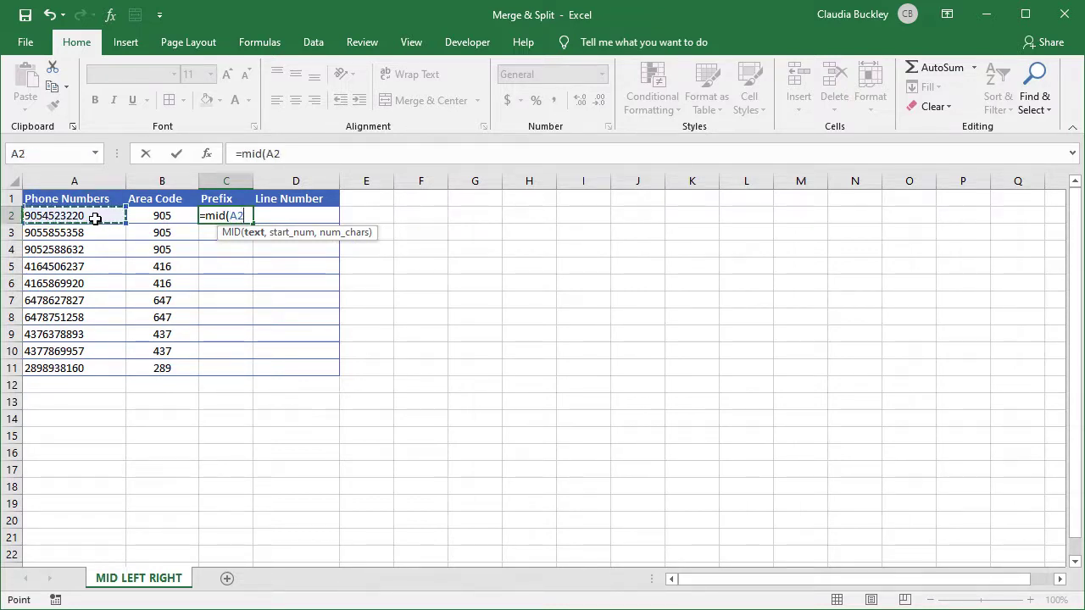
pyautogui.write(',')
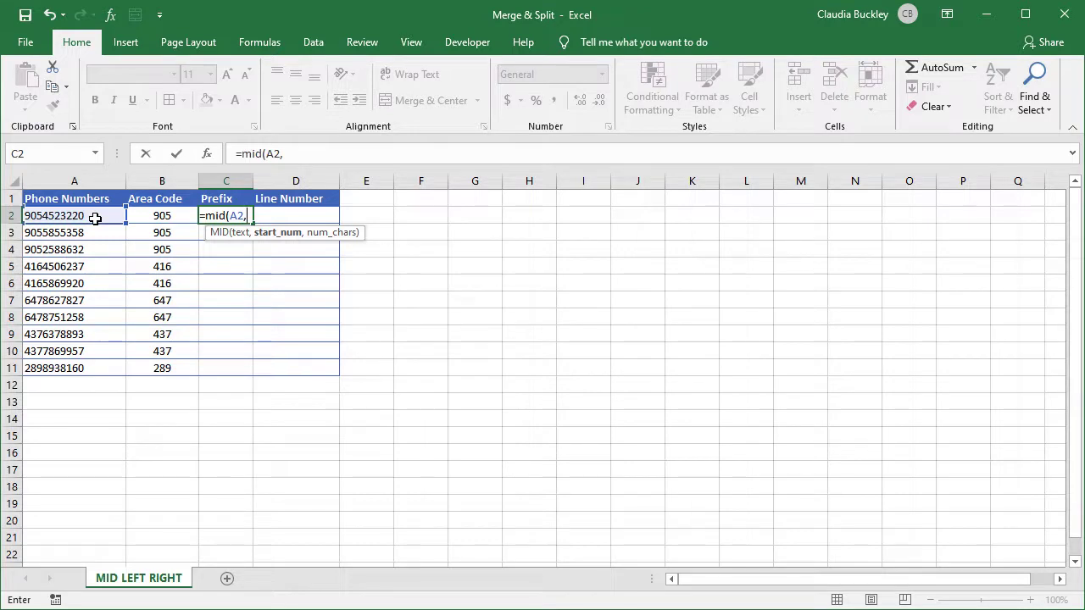
pyautogui.write('4,')
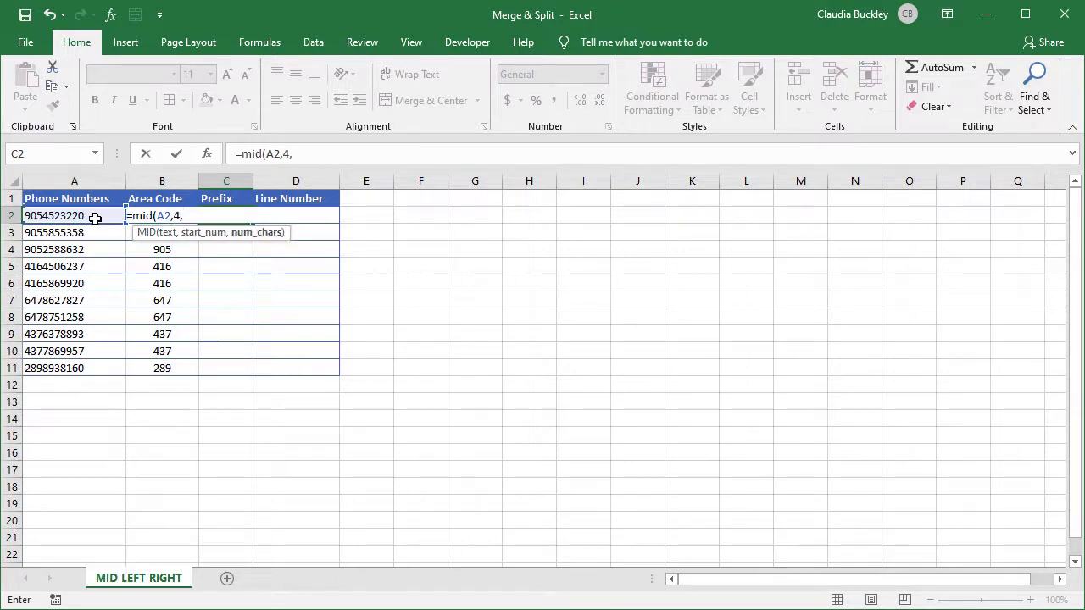
pyautogui.write('3)')
pyautogui.press('Return')
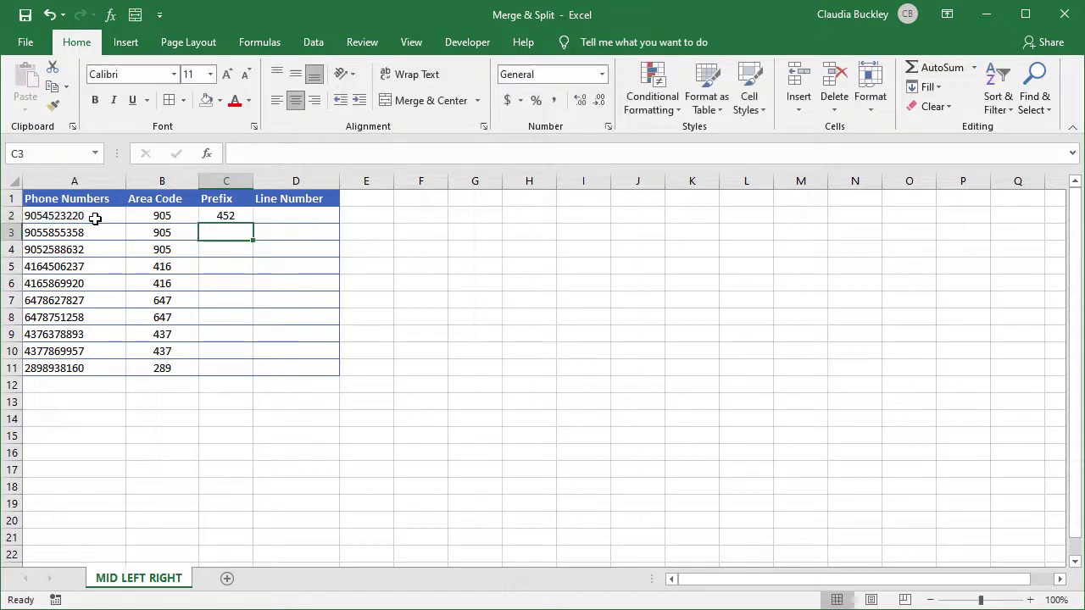
pyautogui.click(229, 215)
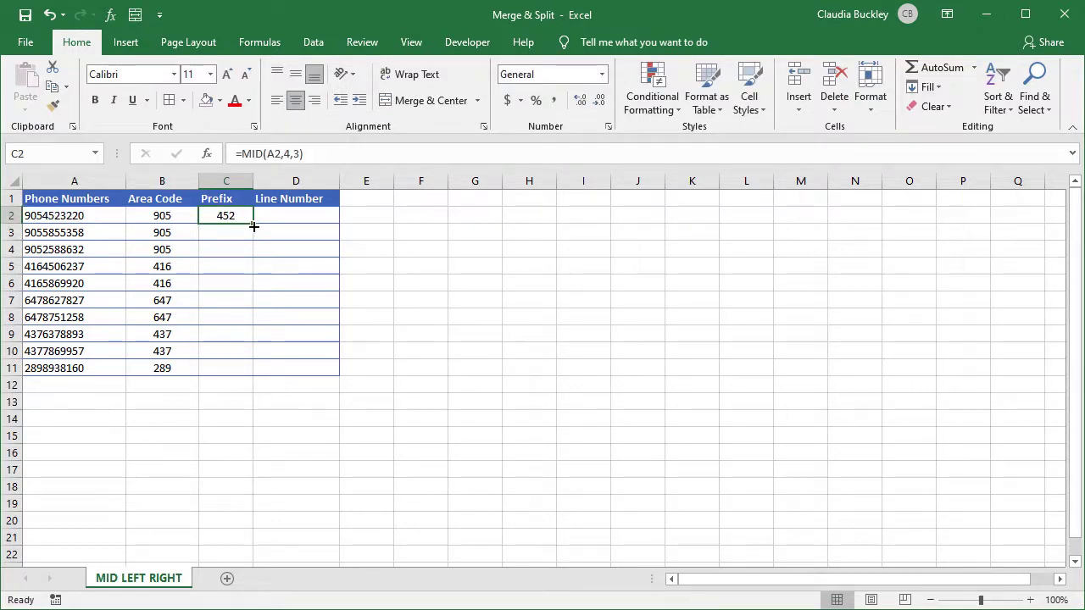
pyautogui.doubleClick(253, 225)
pyautogui.click(268, 217)
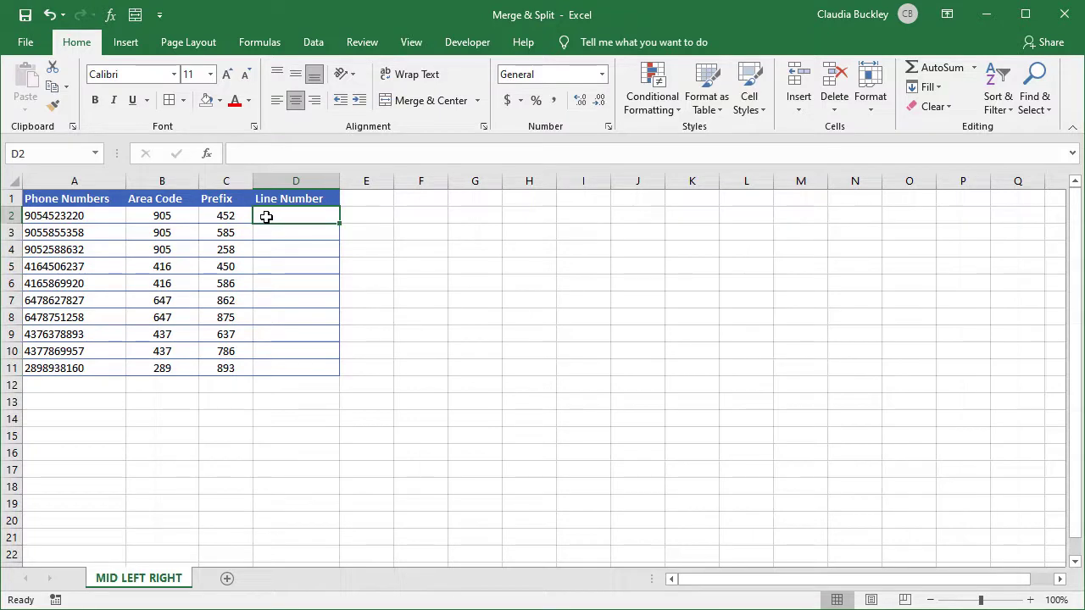
# - Enter =RIGHT(A2,4) in D2 and fill it down to D11 for the line numbers
pyautogui.write('=rig')
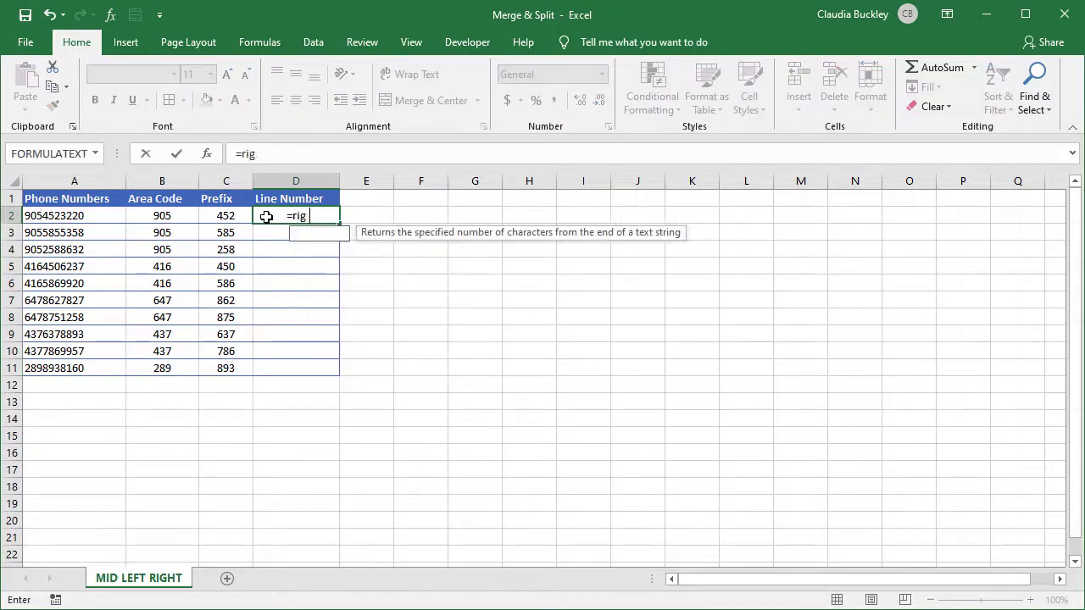
pyautogui.write('ht(')
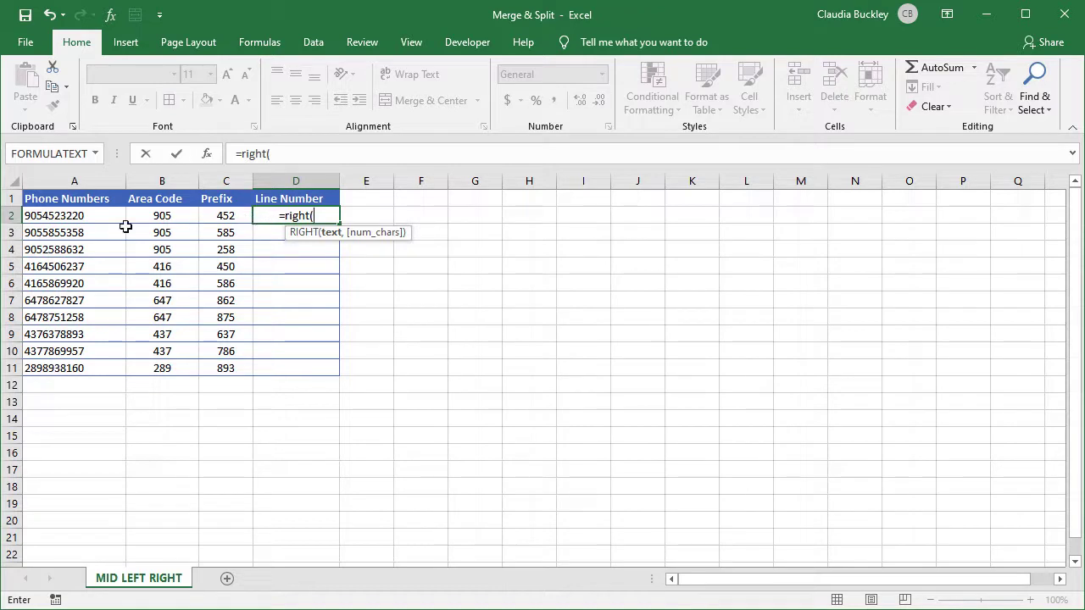
pyautogui.click(101, 216)
pyautogui.write(',')
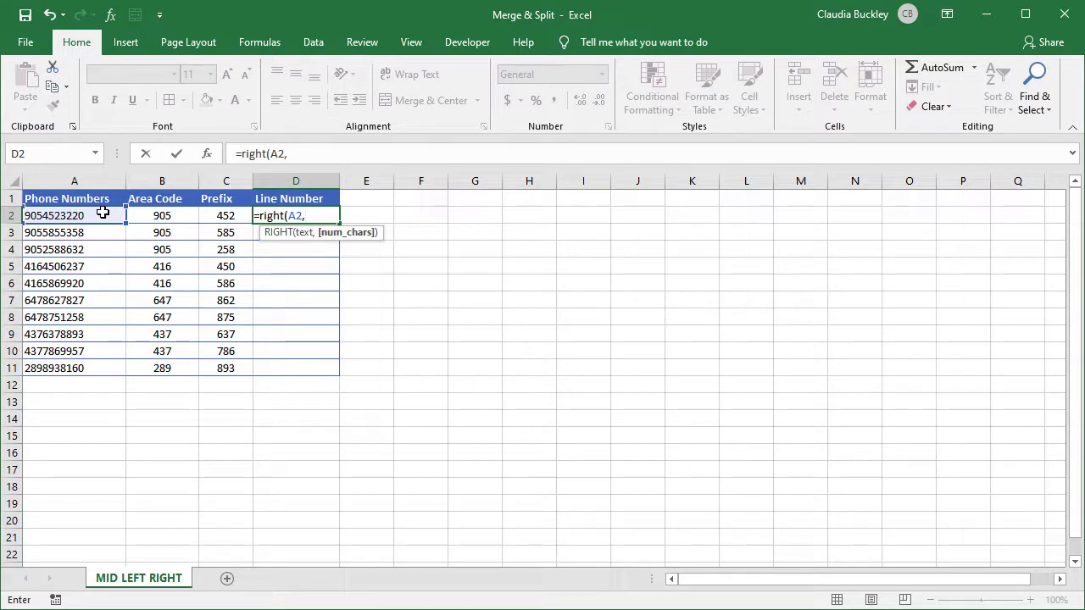
pyautogui.write('4)')
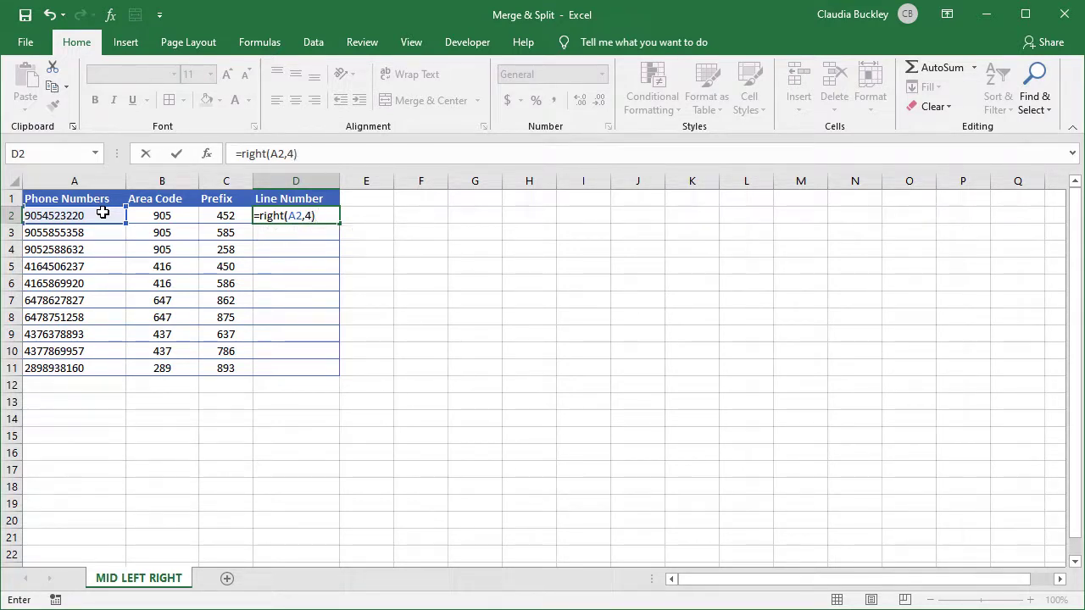
pyautogui.press('Return')
pyautogui.click(327, 214)
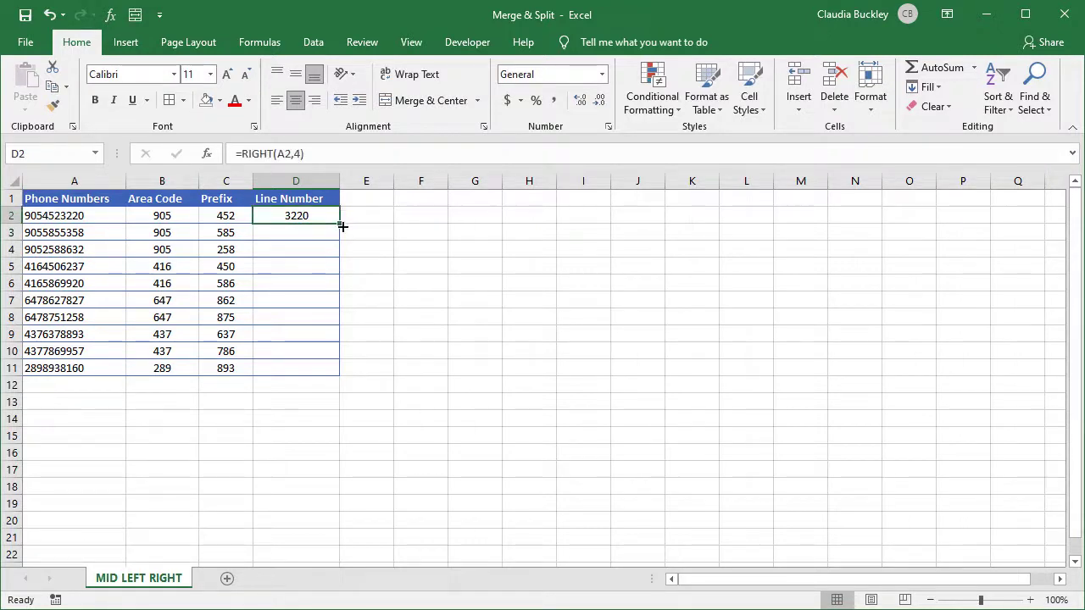
pyautogui.doubleClick(343, 226)
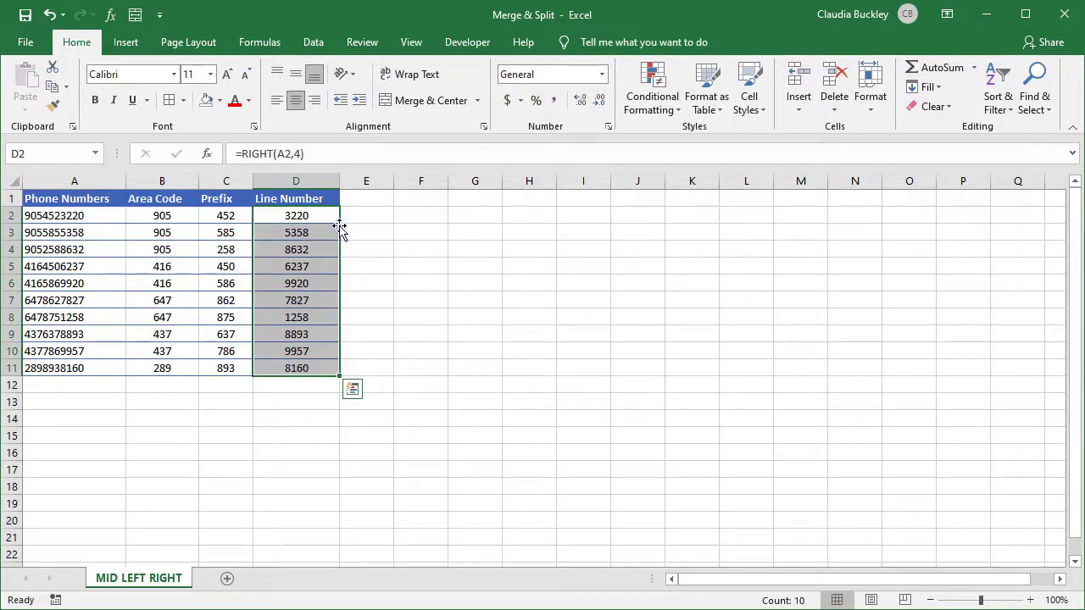